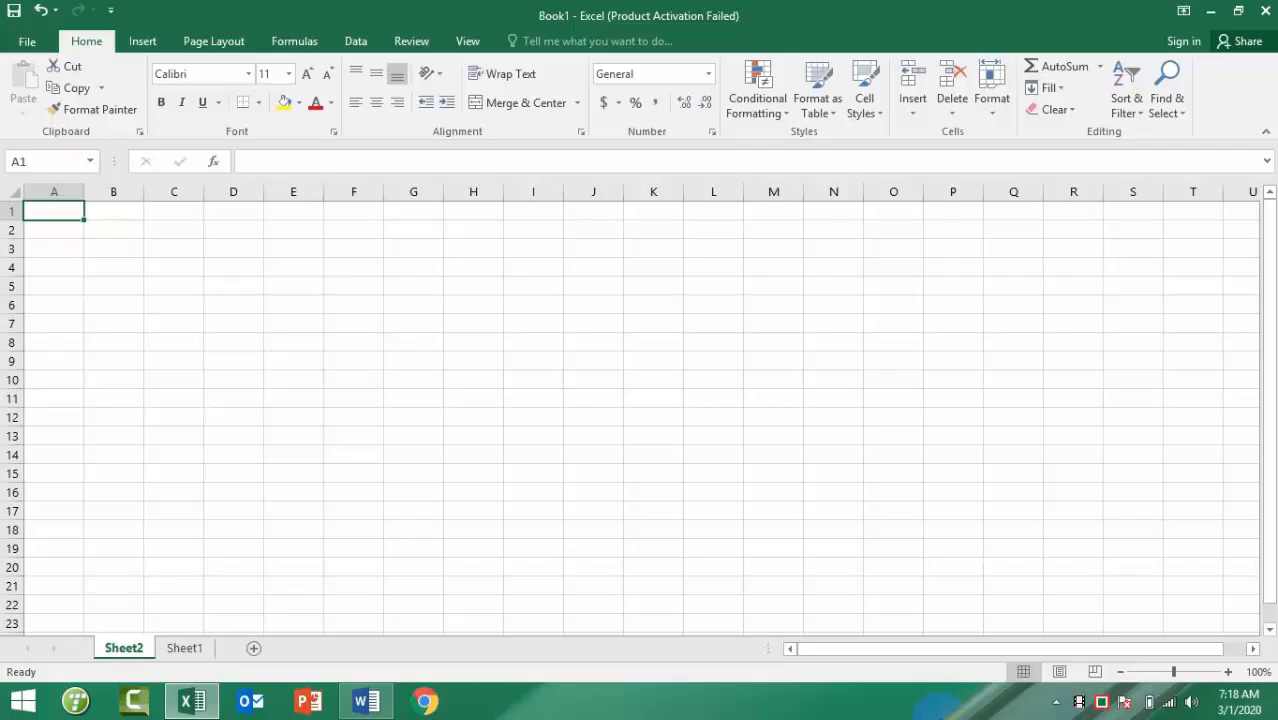
Enter the column headings Name, Sales, Cost and Salary in cells A1 to D1
{"action": "type", "text": "Name"}
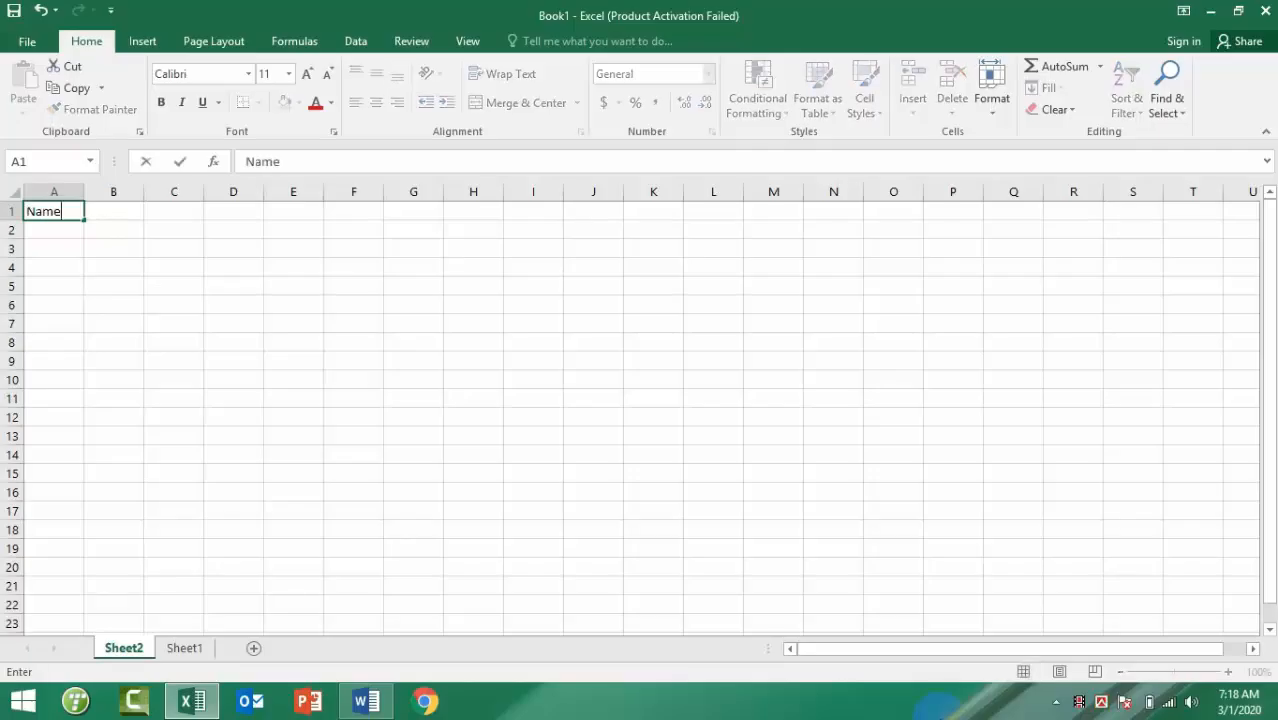
{"action": "key", "text": "Tab"}
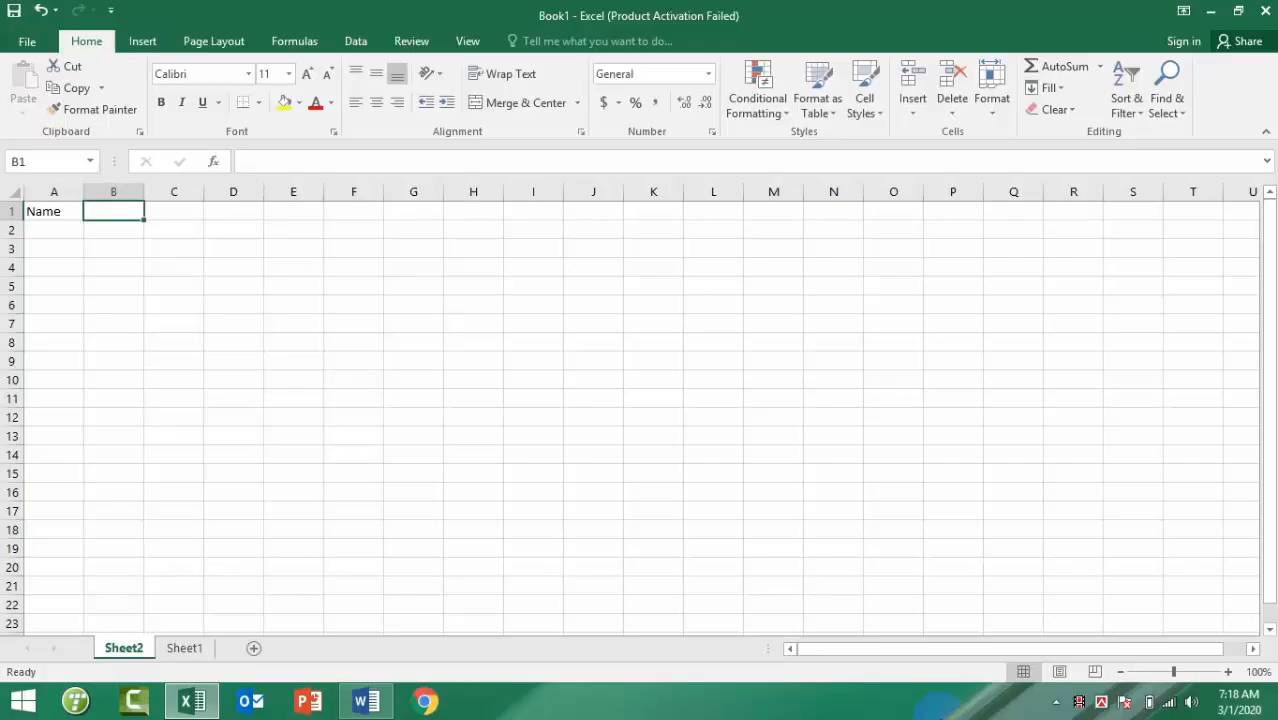
{"action": "type", "text": "Sales"}
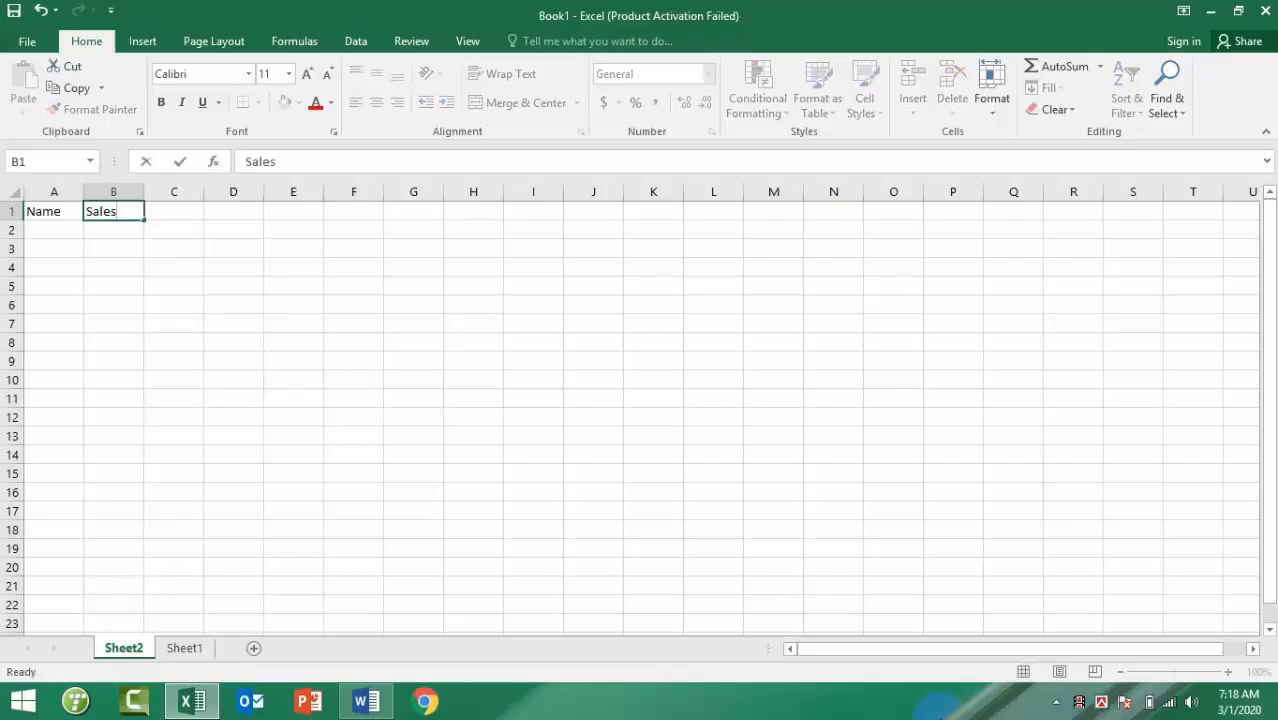
{"action": "key", "text": "Tab"}
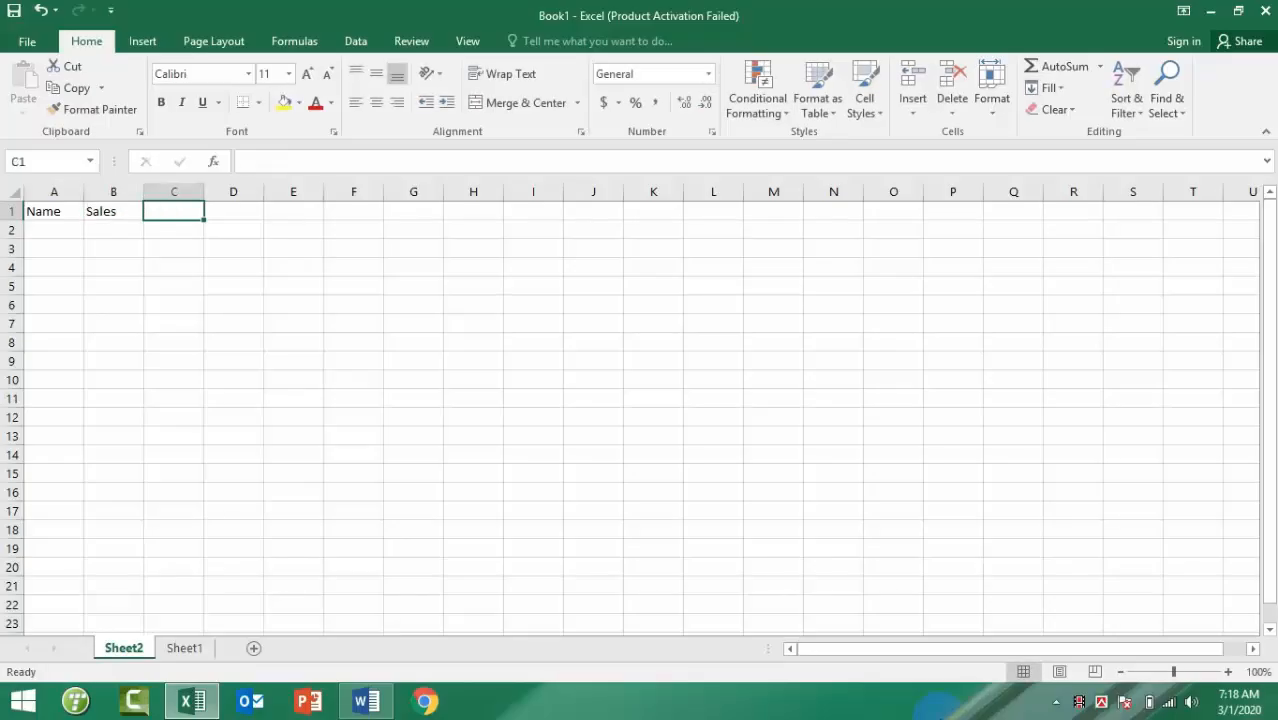
{"action": "type", "text": "Cost"}
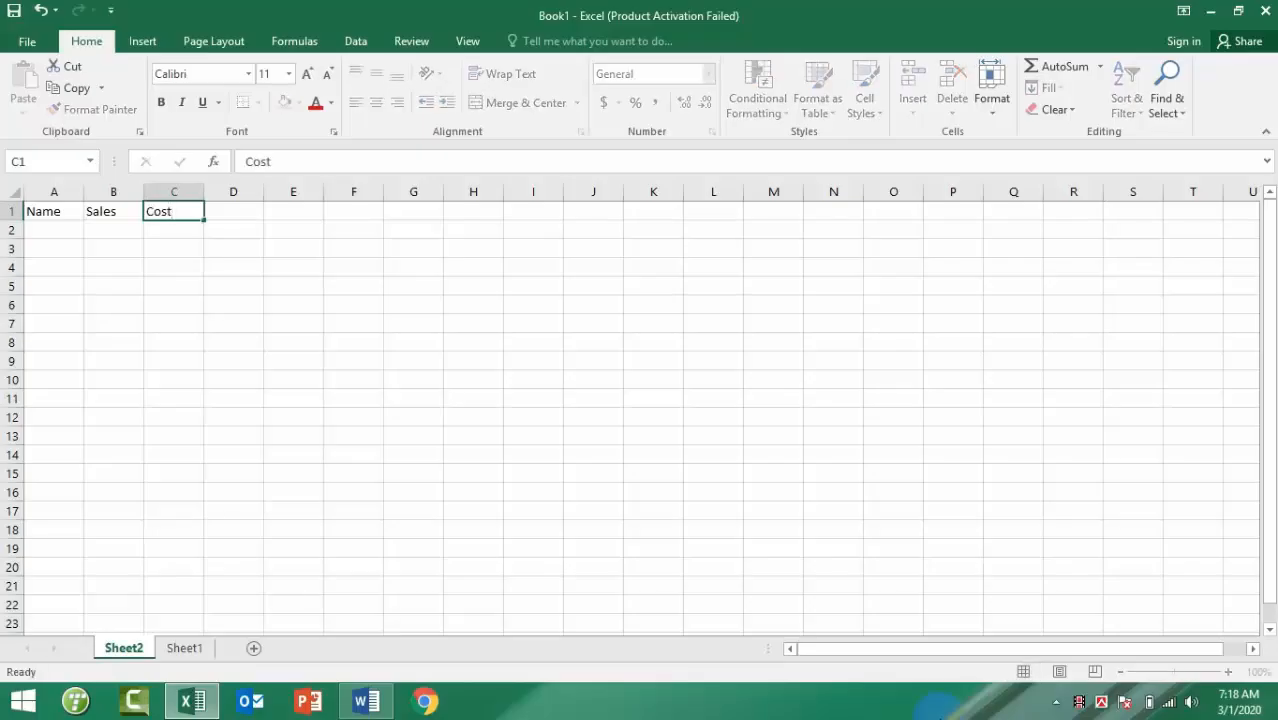
{"action": "key", "text": "Tab"}
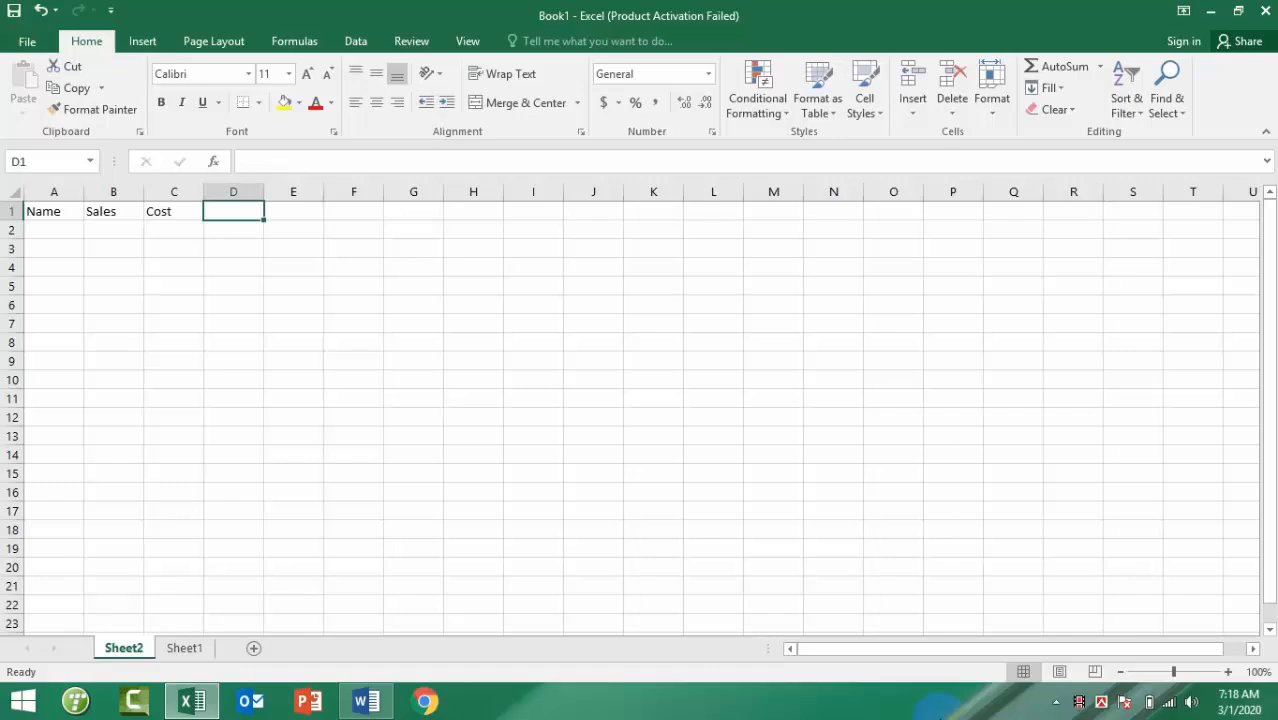
{"action": "type", "text": "Salary"}
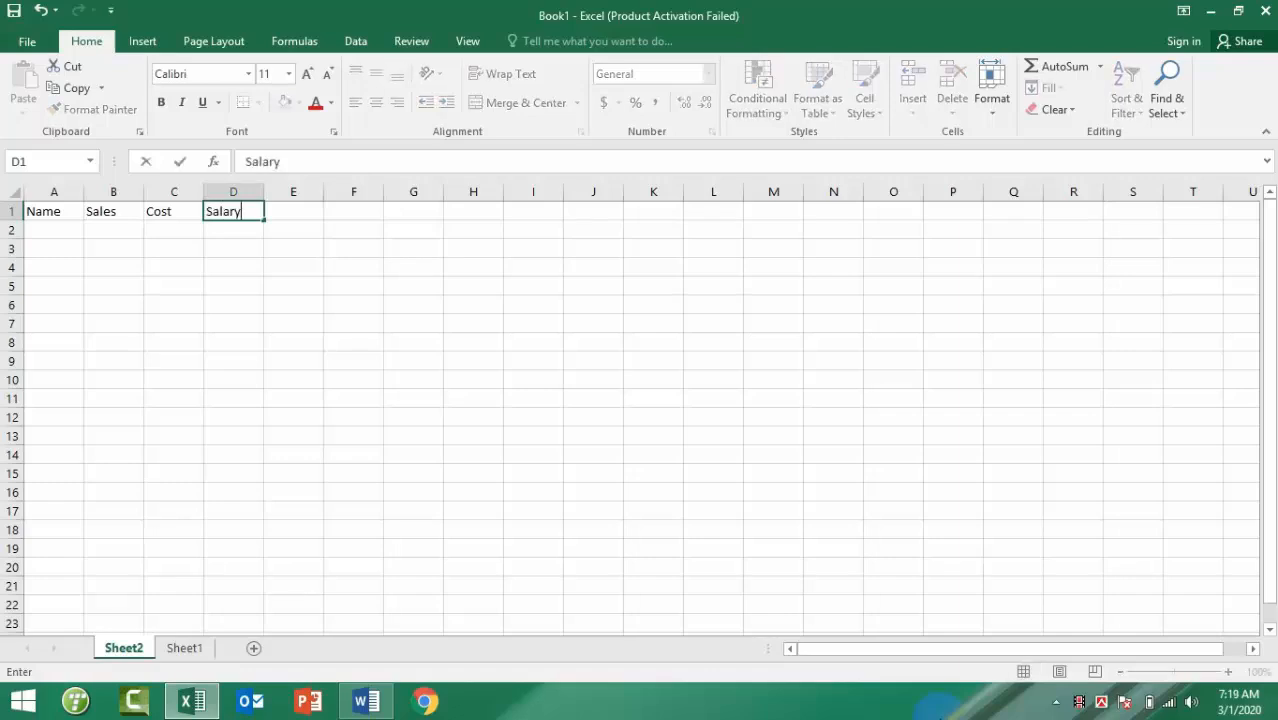
{"action": "key", "text": "Return"}
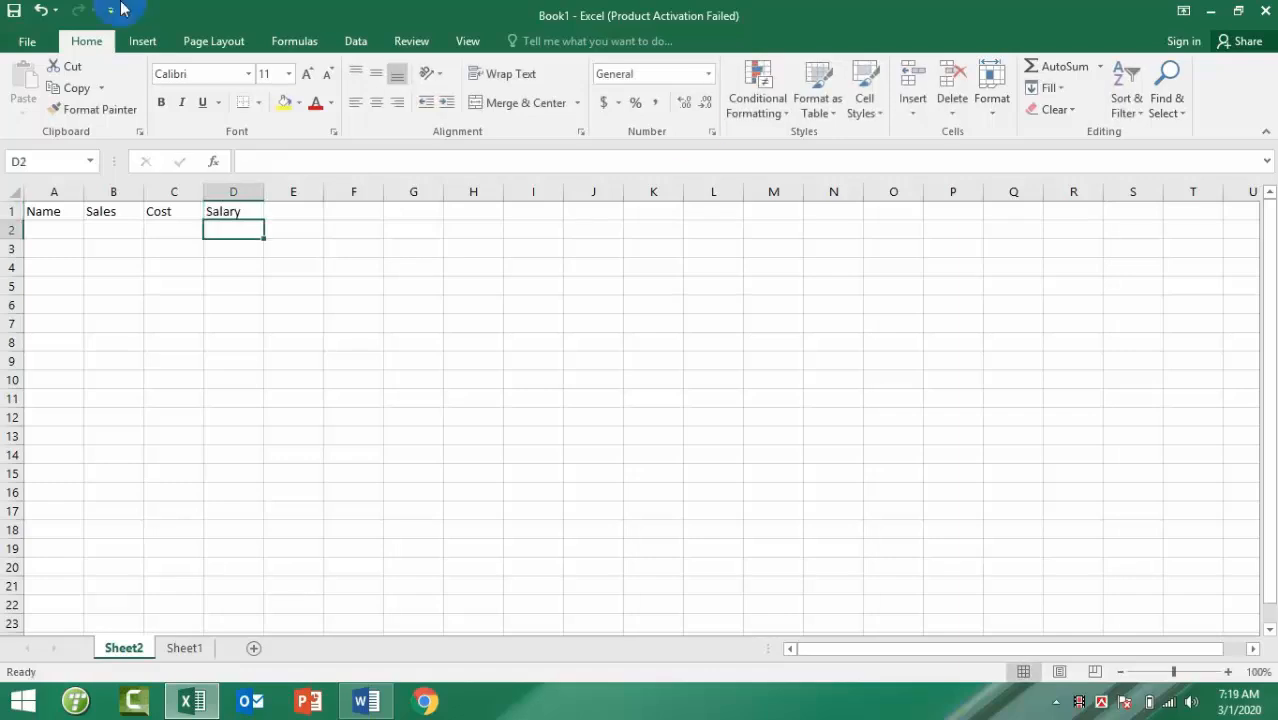
Enter the first three people's names in cells A2 to A4 of the Name column
{"action": "left_click", "coordinate": [211, 268]}
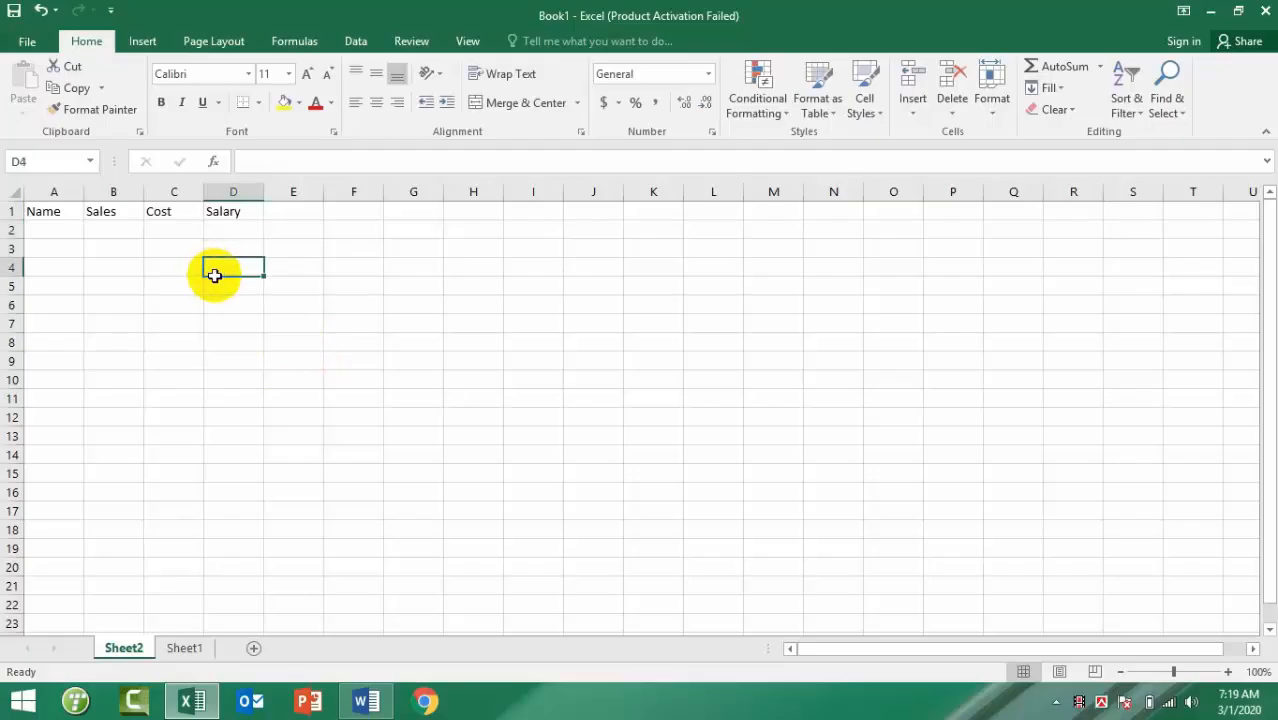
{"action": "scroll", "coordinate": [211, 268], "scroll_direction": "up", "scroll_amount": 2, "text": "ctrl"}
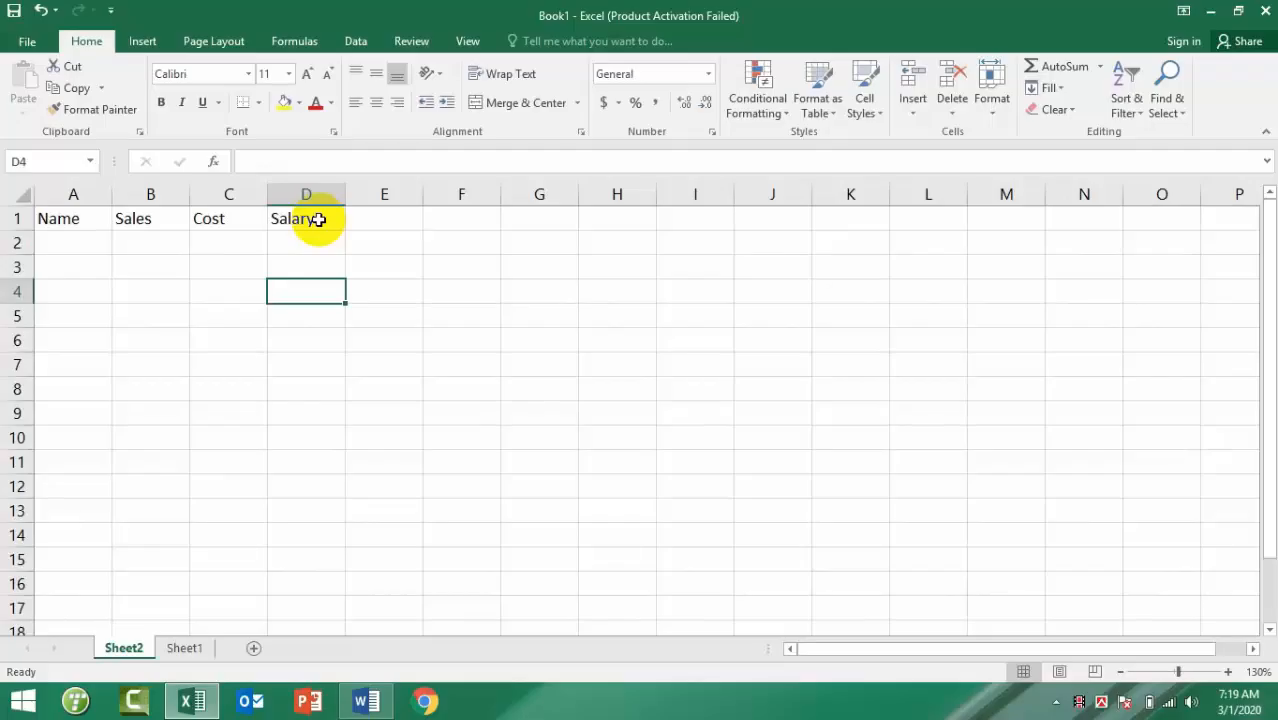
{"action": "left_click", "coordinate": [68, 242]}
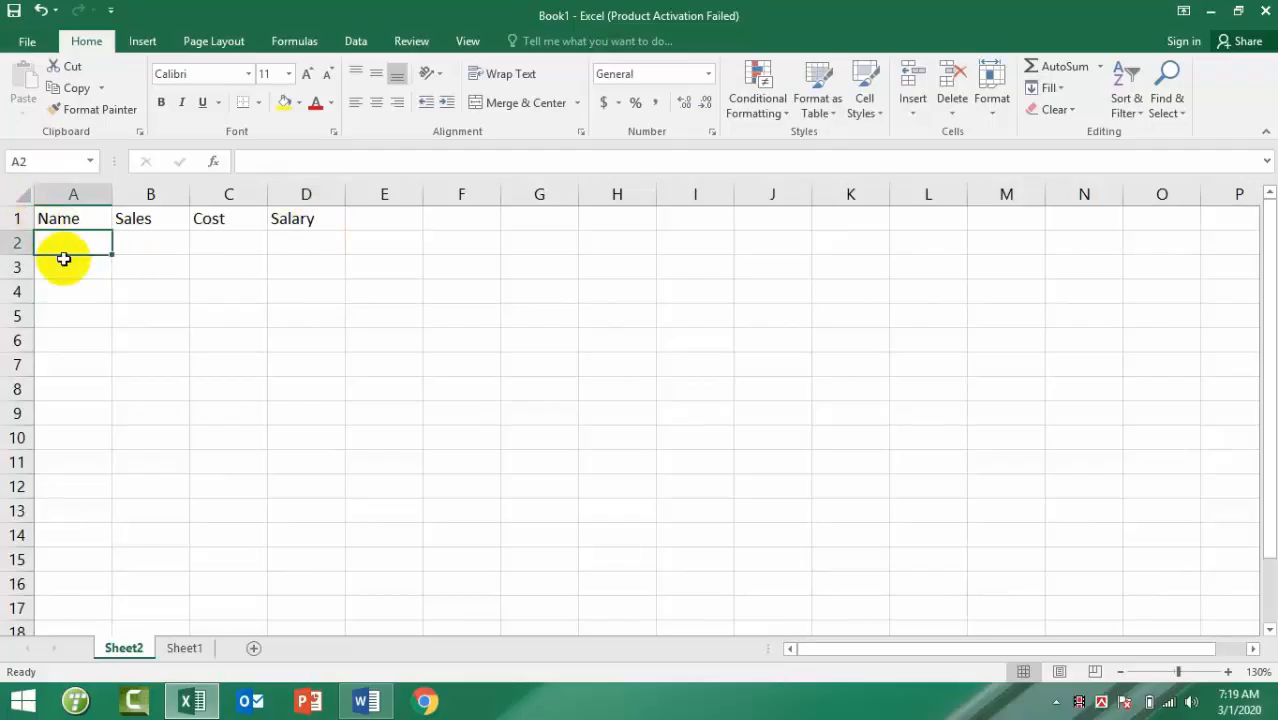
{"action": "type", "text": "Joha"}
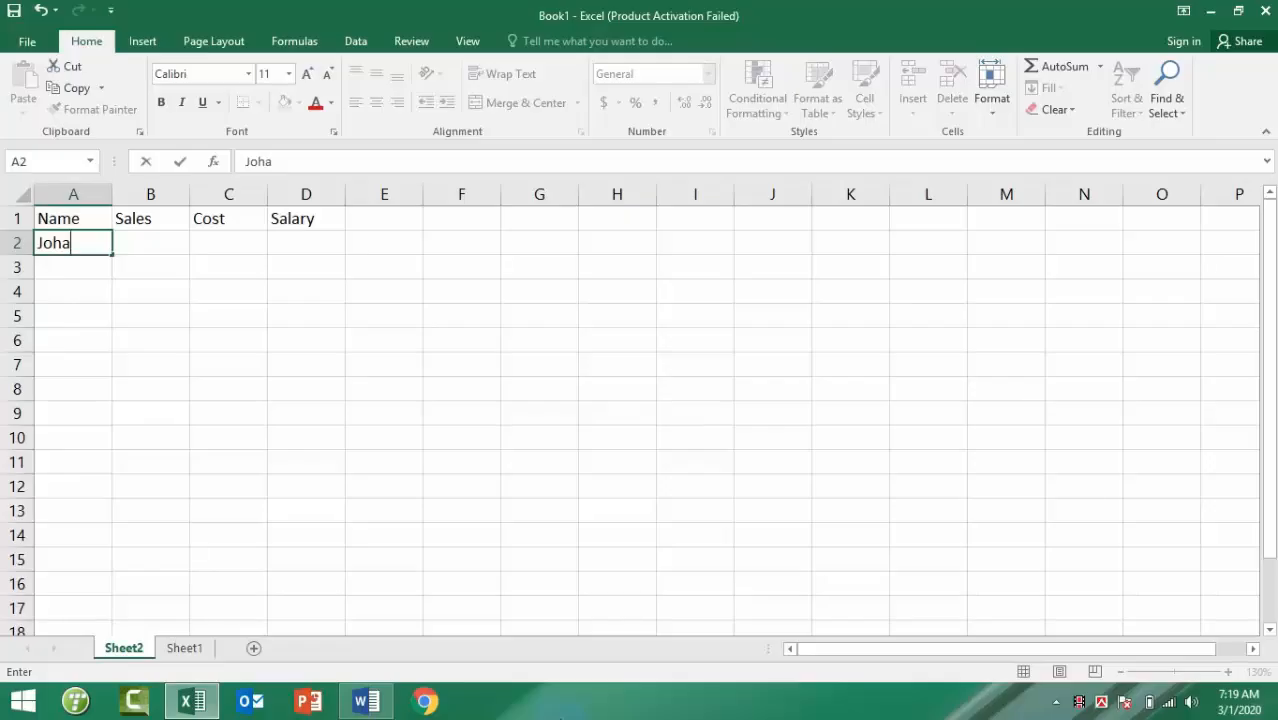
{"action": "key", "text": "Return"}
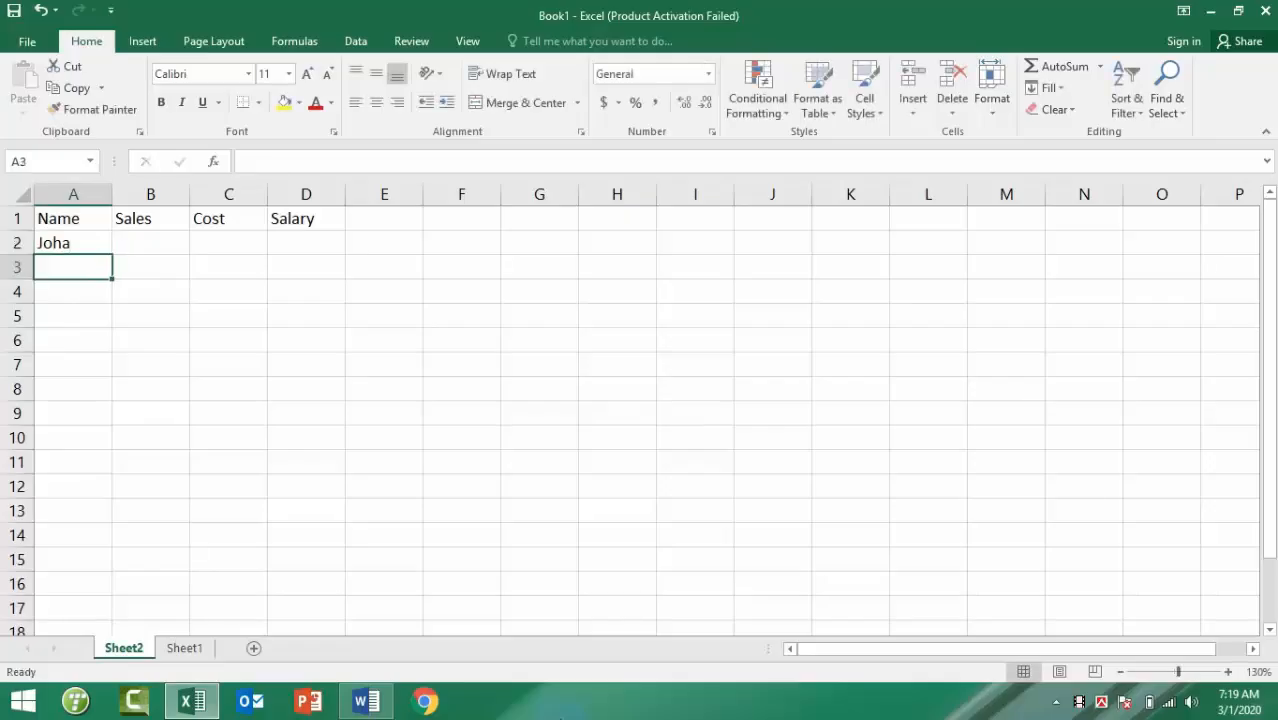
{"action": "type", "text": "Nishuj"}
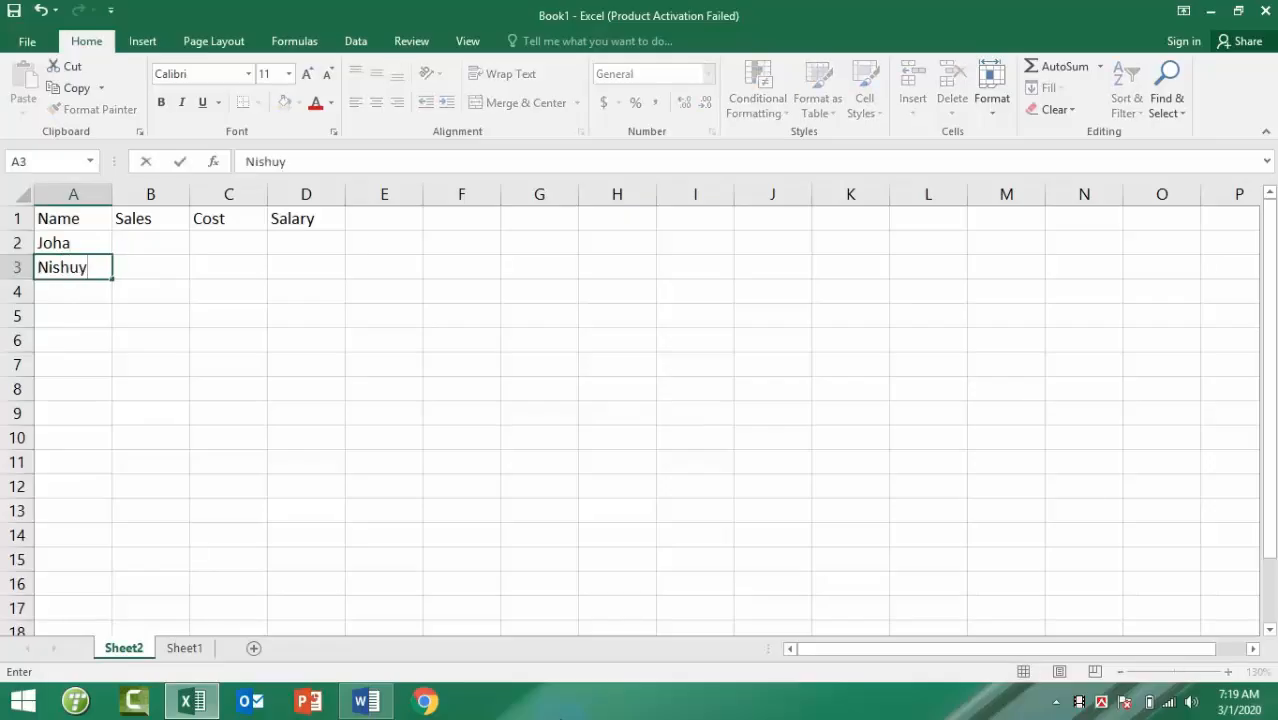
{"action": "key", "text": "BackSpace"}
{"action": "key", "text": "Return"}
{"action": "type", "text": "Zi"}
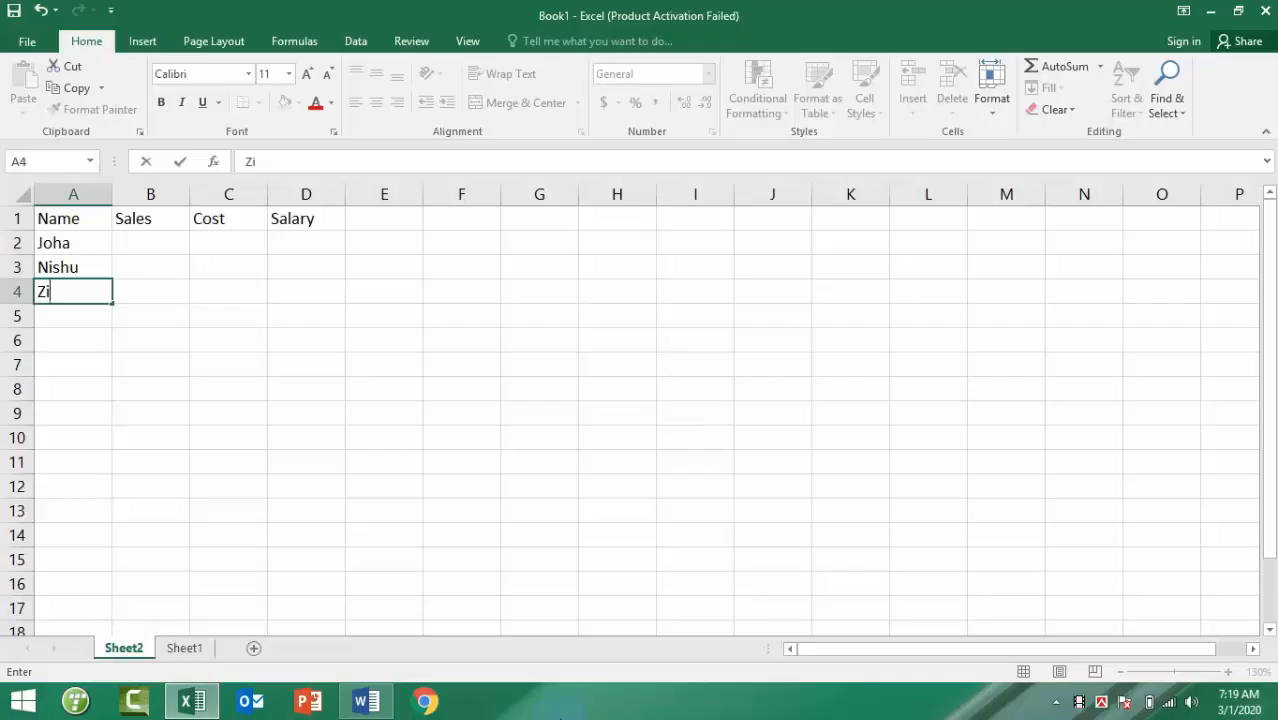
{"action": "type", "text": "han"}
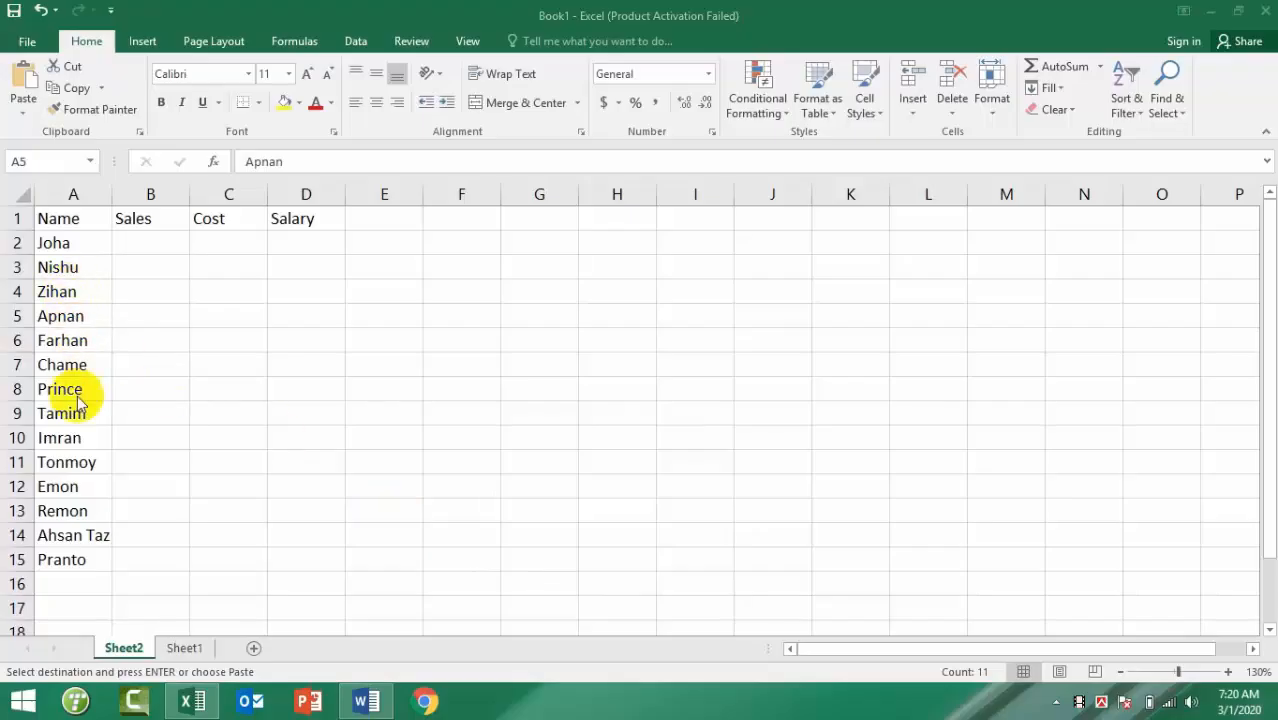
Enter sales of 80000, 10000 and 150000 in B2 to B4, and paste the remaining sales figures down to B15
{"action": "left_click", "coordinate": [130, 237]}
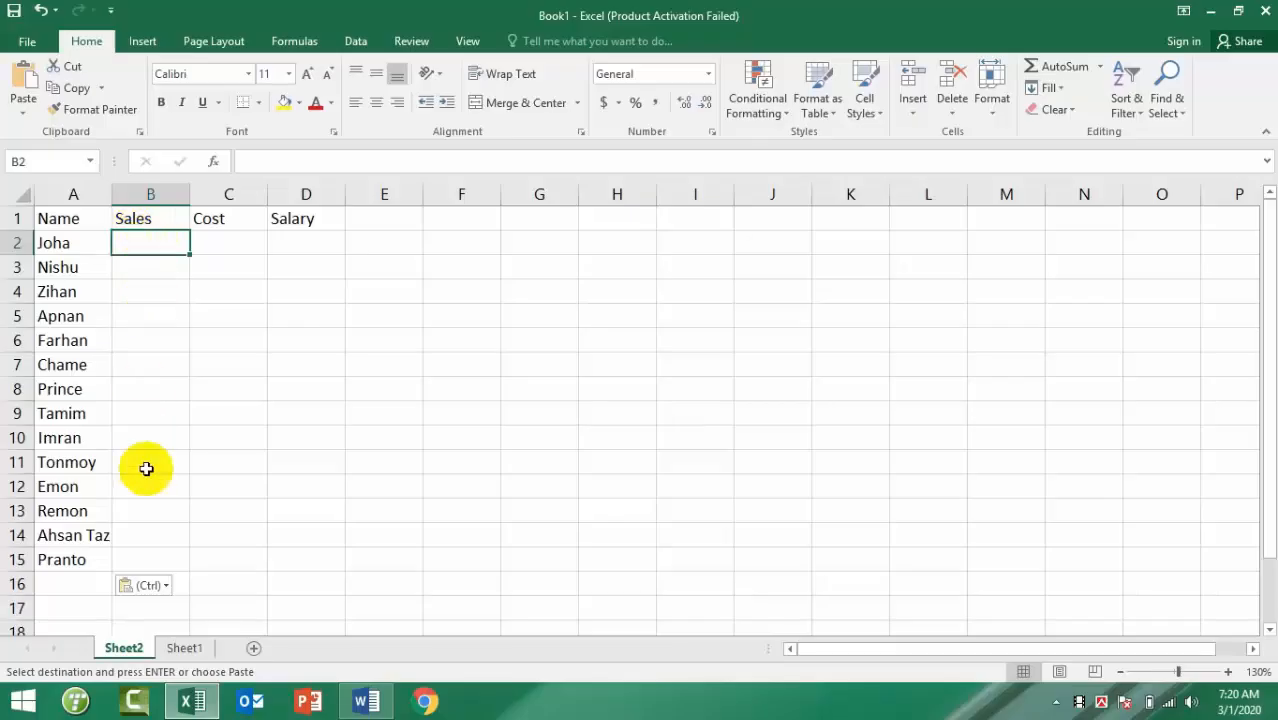
{"action": "type", "text": "80000"}
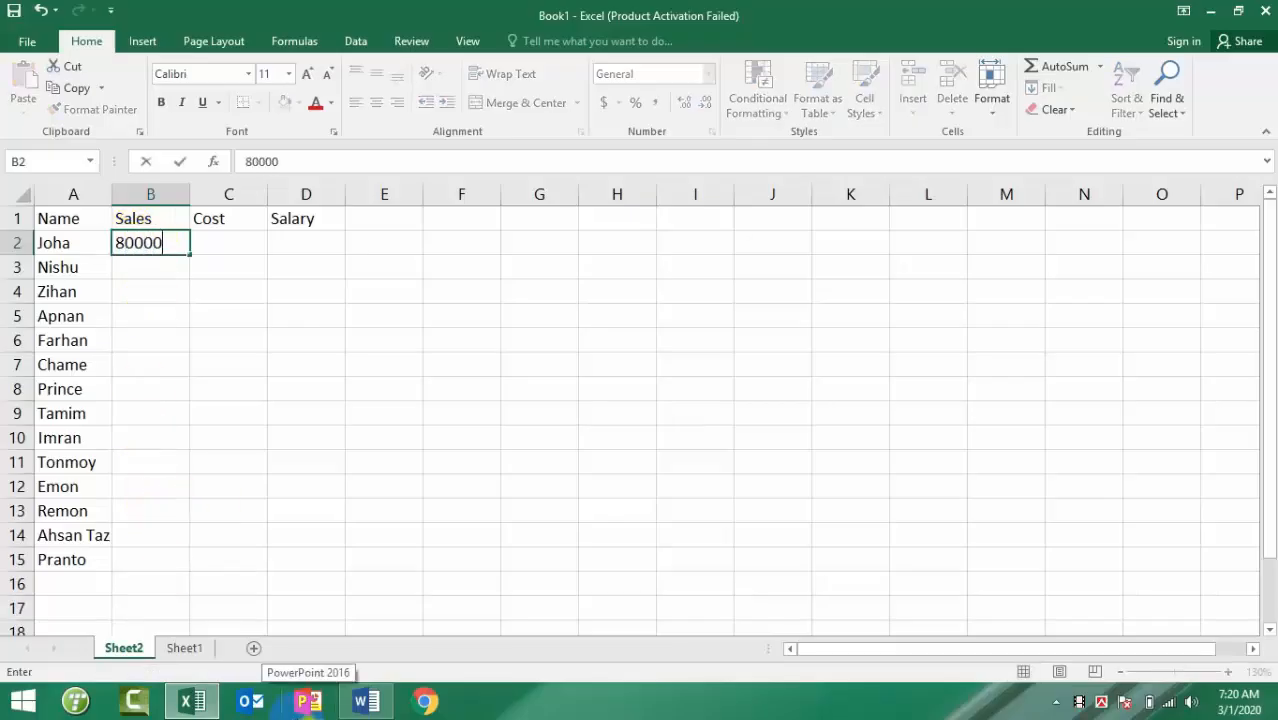
{"action": "key", "text": "Return"}
{"action": "type", "text": "10000"}
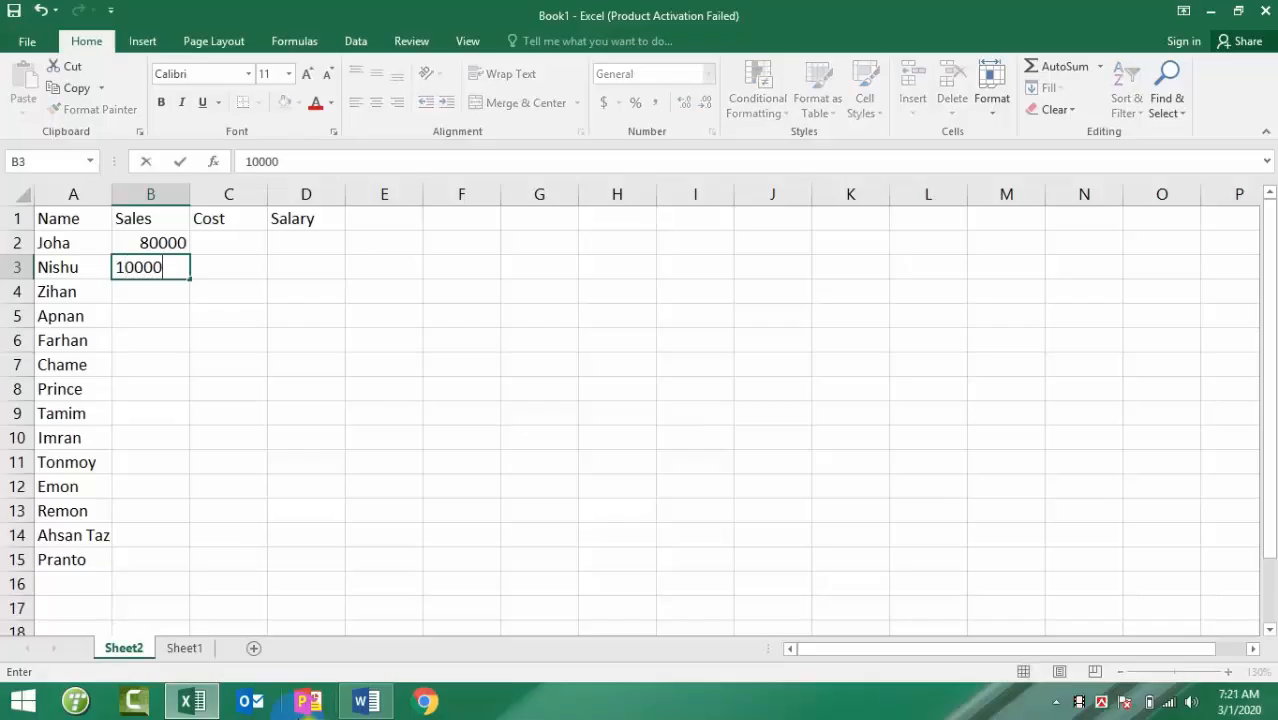
{"action": "key", "text": "Return"}
{"action": "type", "text": "150"}
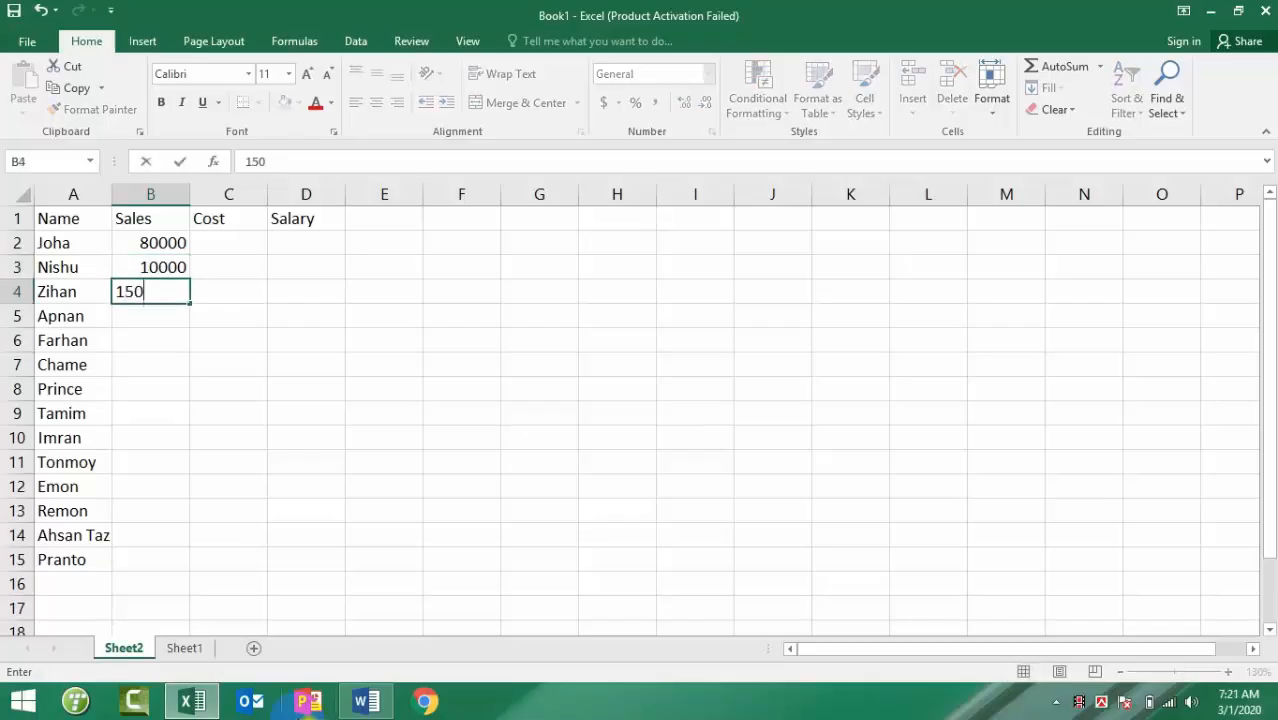
{"action": "type", "text": "000"}
{"action": "key", "text": "Return"}
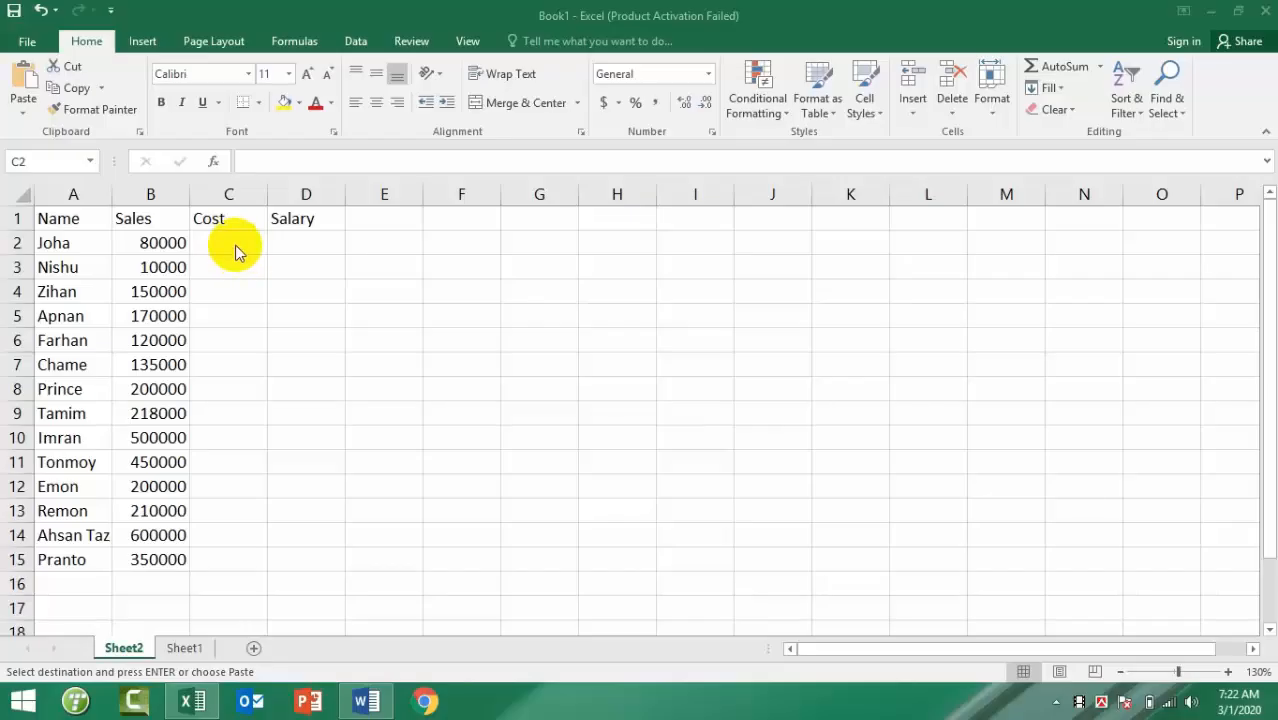
{"action": "key", "text": "ctrl+v"}
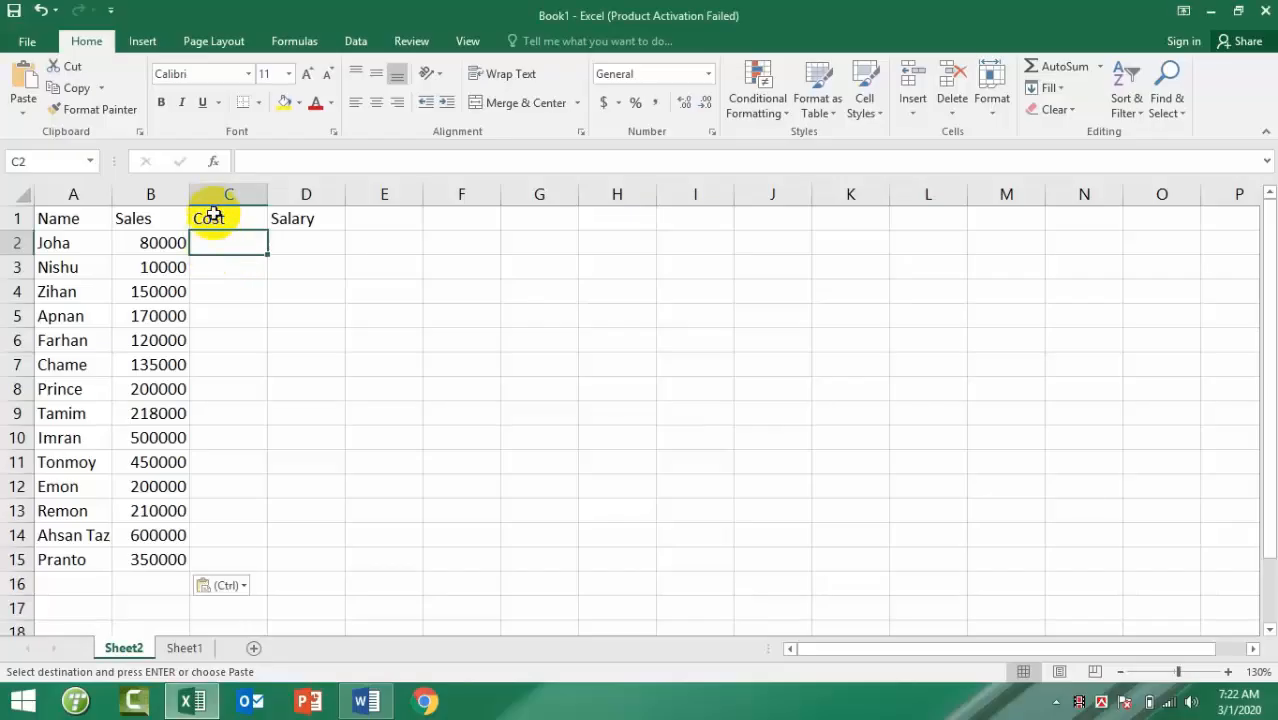
Enter costs of 10000, 20000 and 40000 in C2 to C4, and paste the remaining cost figures down to C15
{"action": "left_click", "coordinate": [213, 194]}
{"action": "left_click", "coordinate": [213, 240]}
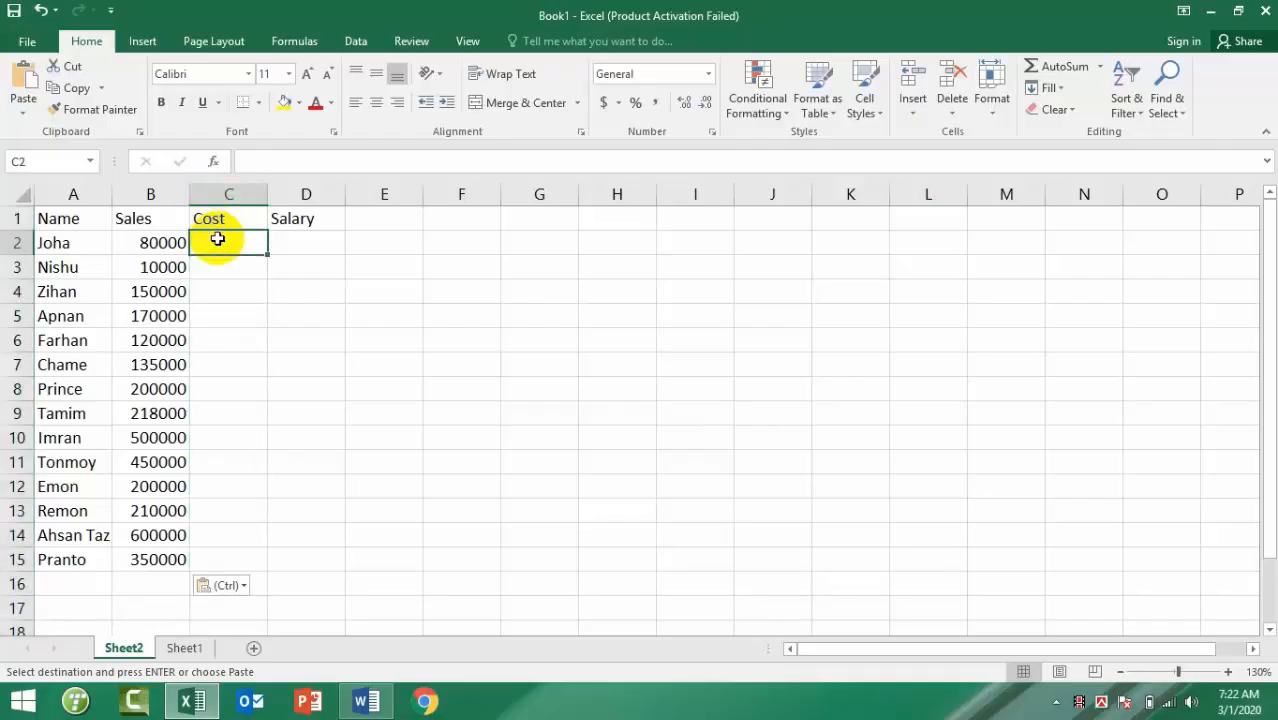
{"action": "type", "text": "10000"}
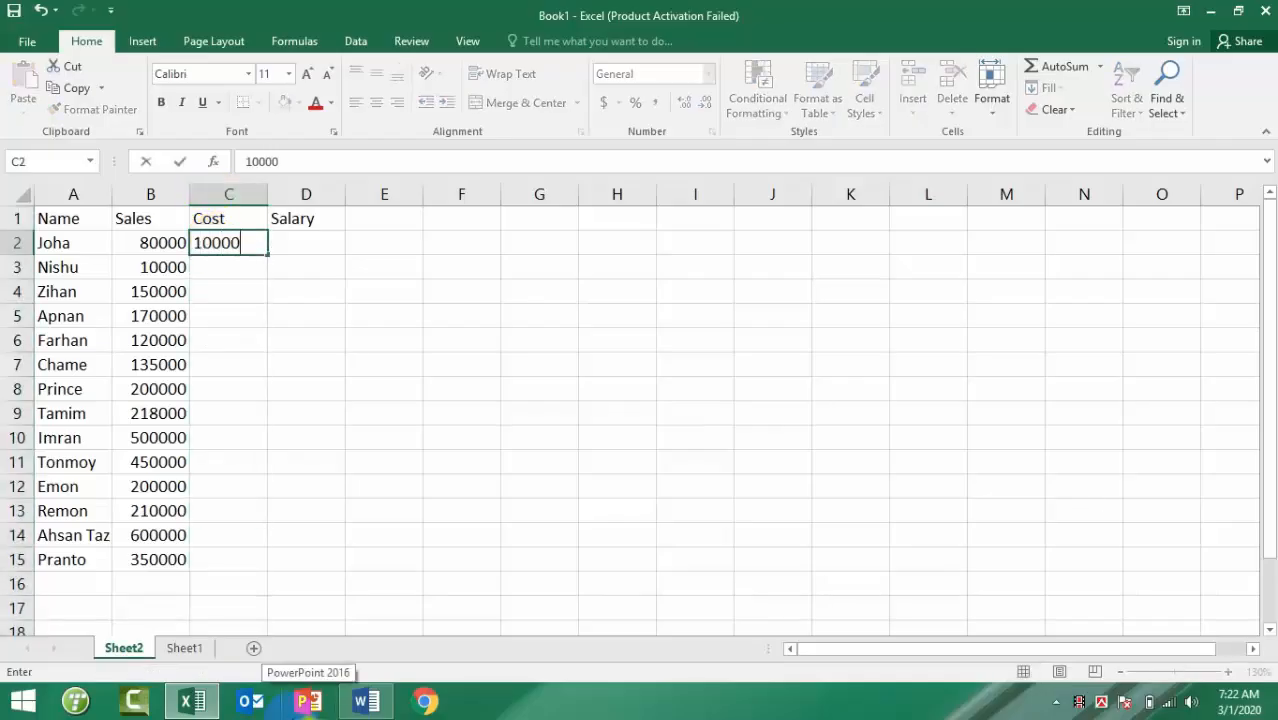
{"action": "key", "text": "Return"}
{"action": "type", "text": "20000"}
{"action": "key", "text": "Return"}
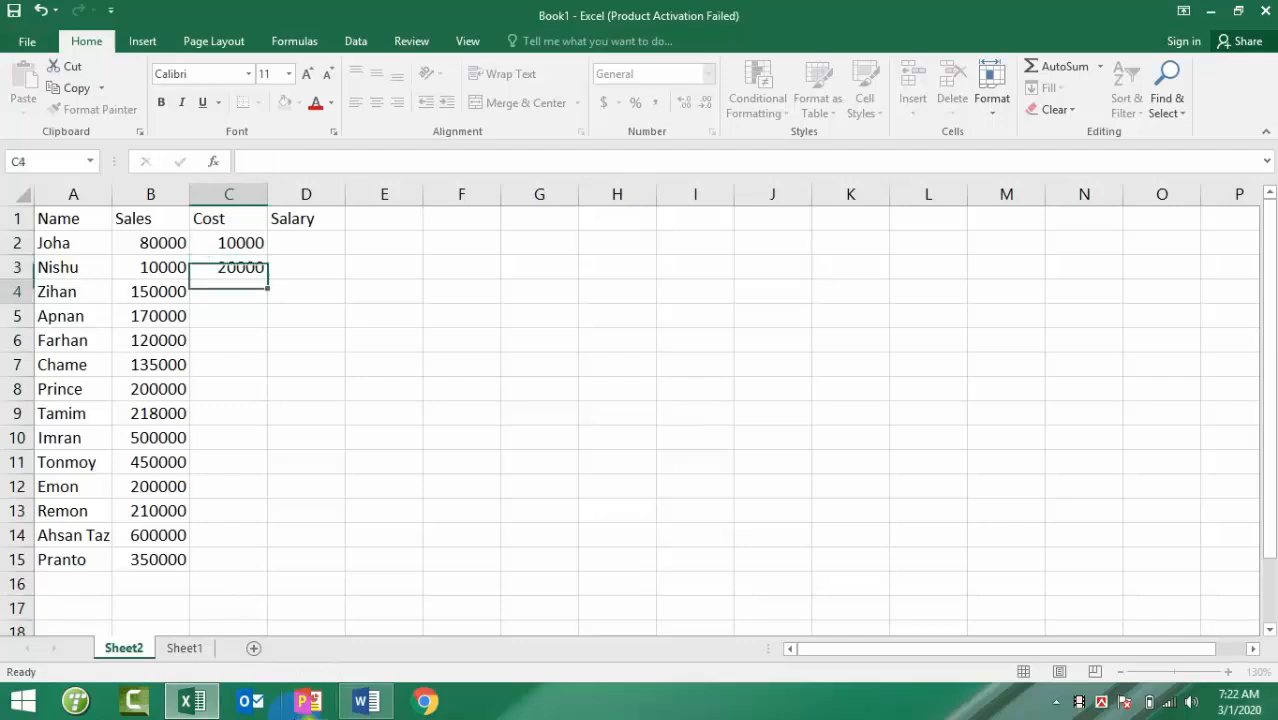
{"action": "type", "text": "40000"}
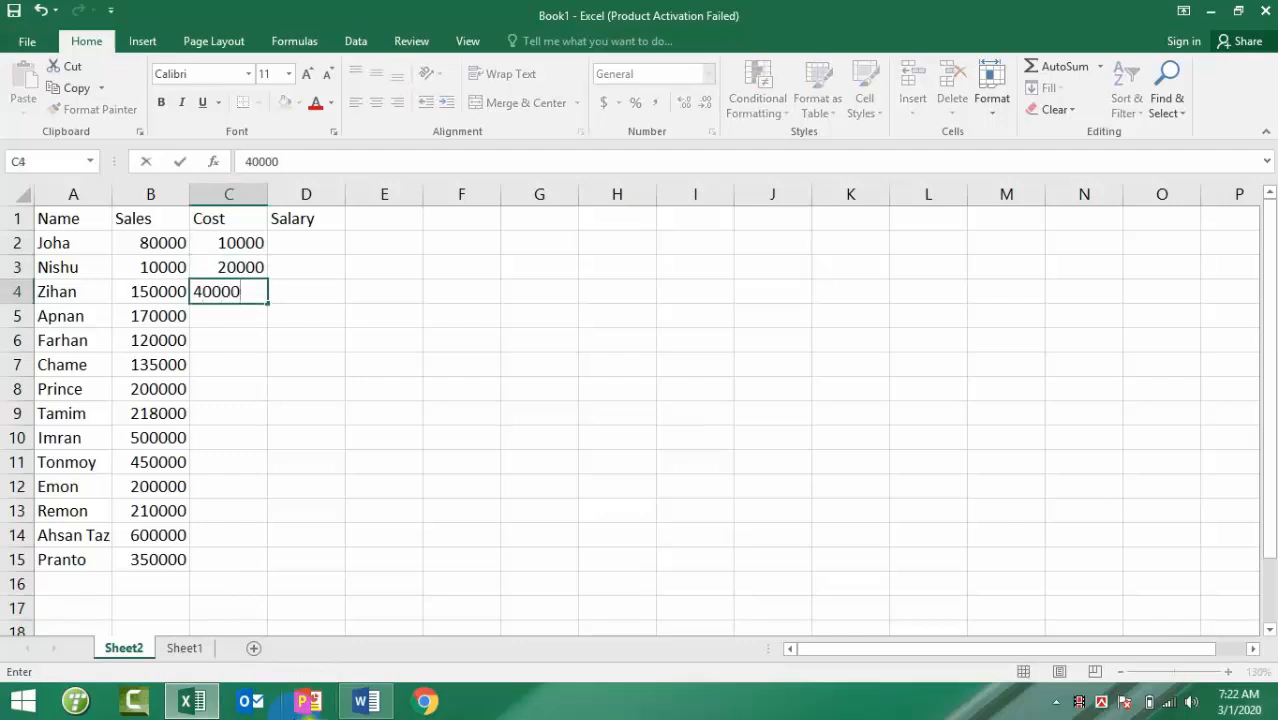
{"action": "key", "text": "Return"}
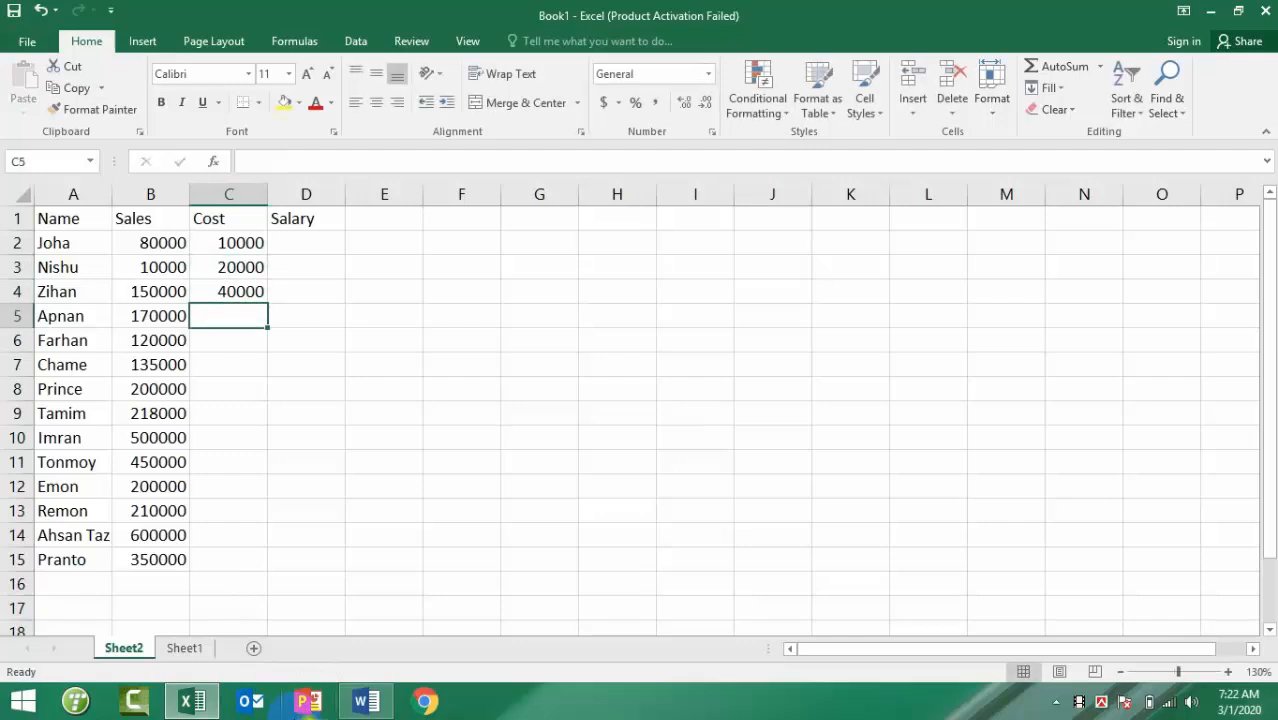
{"action": "key", "text": "ctrl+v"}
Begin an IF formula in D2 with the condition OR(B2-C2<80000,B2<100000)
{"action": "left_click", "coordinate": [306, 242]}
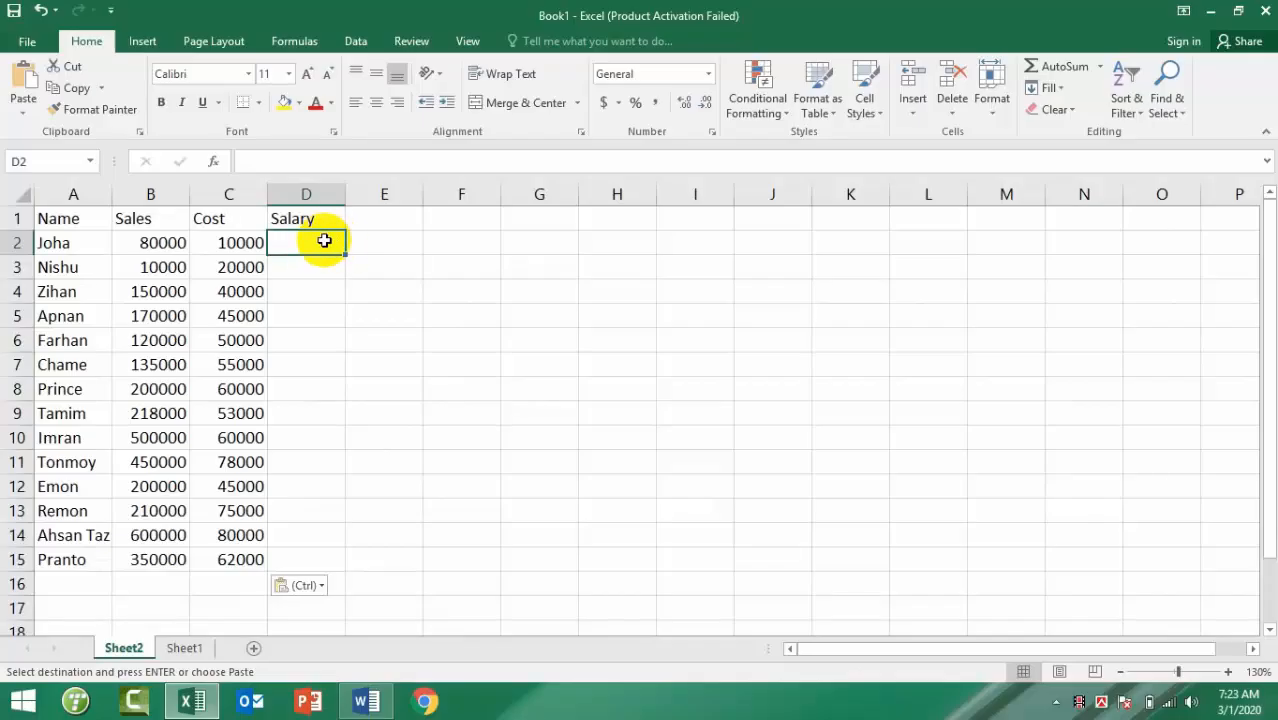
{"action": "left_click", "coordinate": [272, 162]}
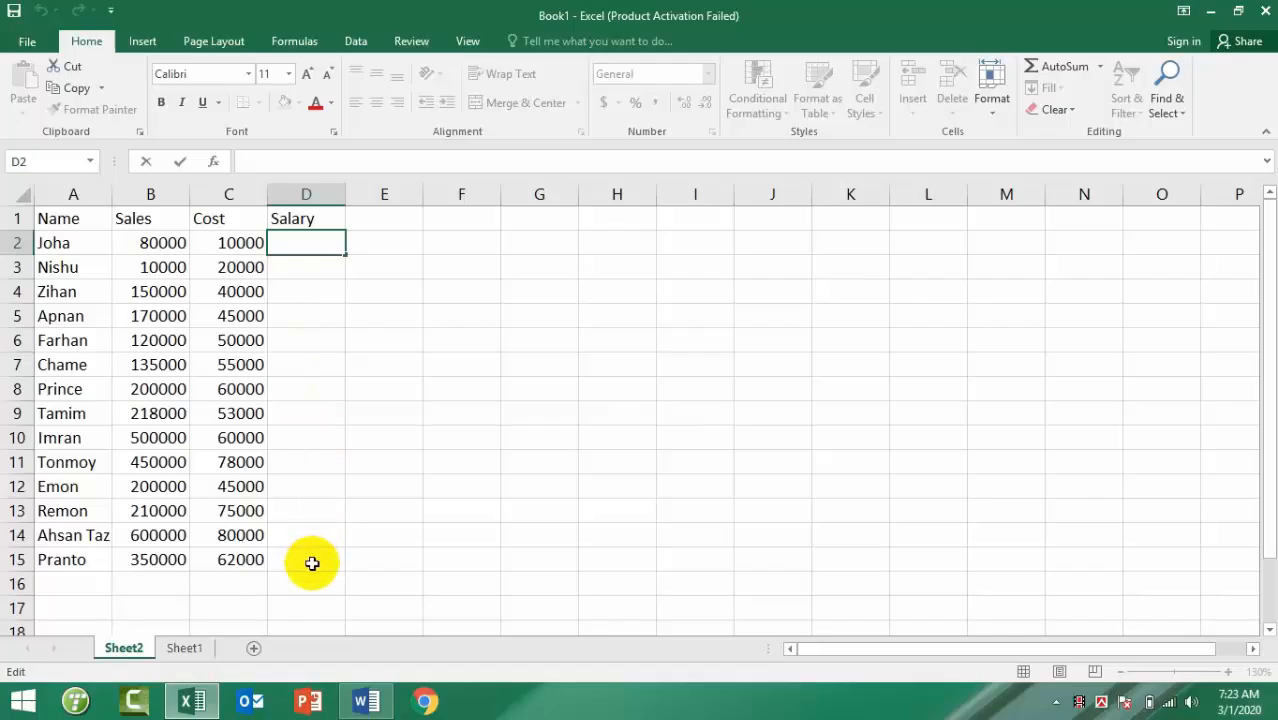
{"action": "type", "text": "="}
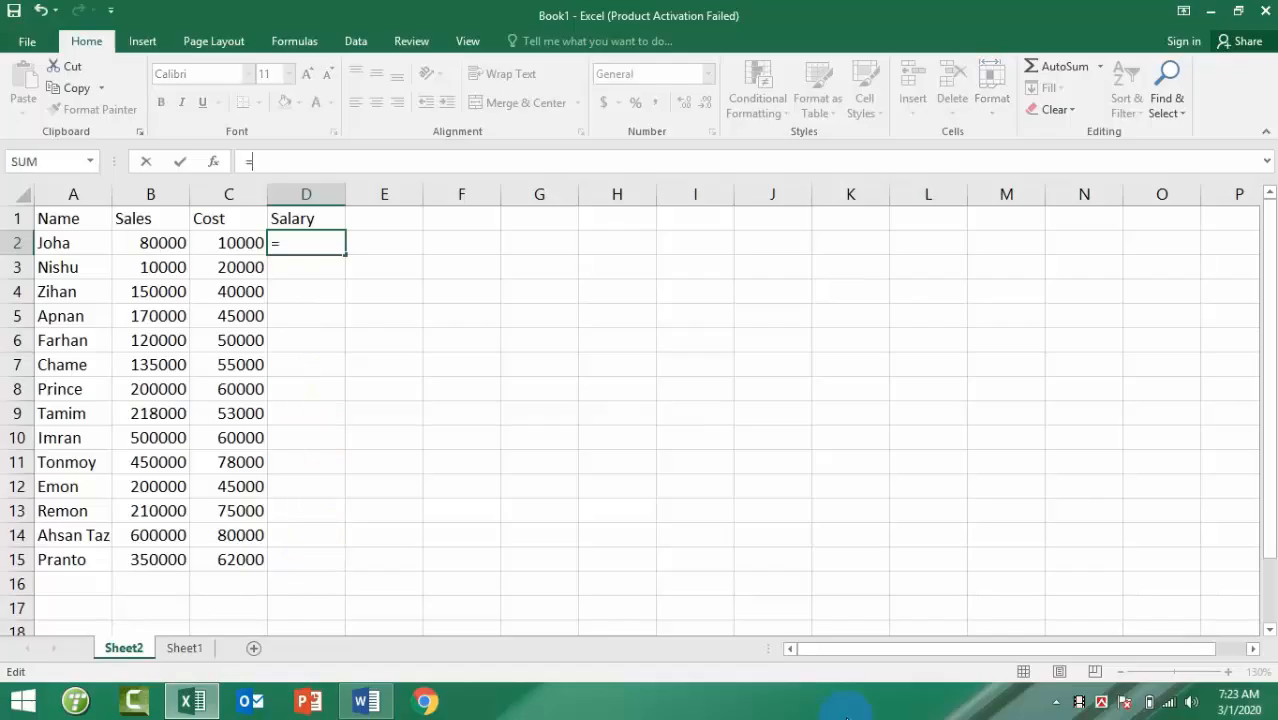
{"action": "type", "text": "IF"}
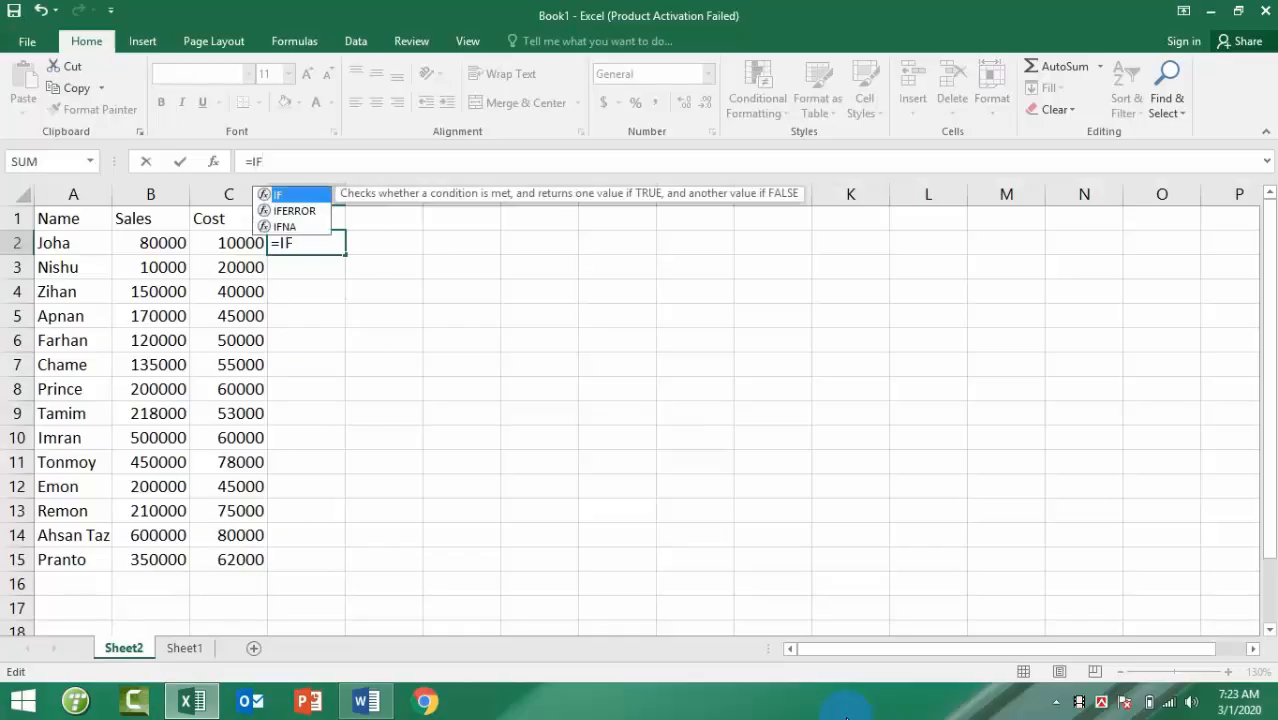
{"action": "type", "text": "(OR"}
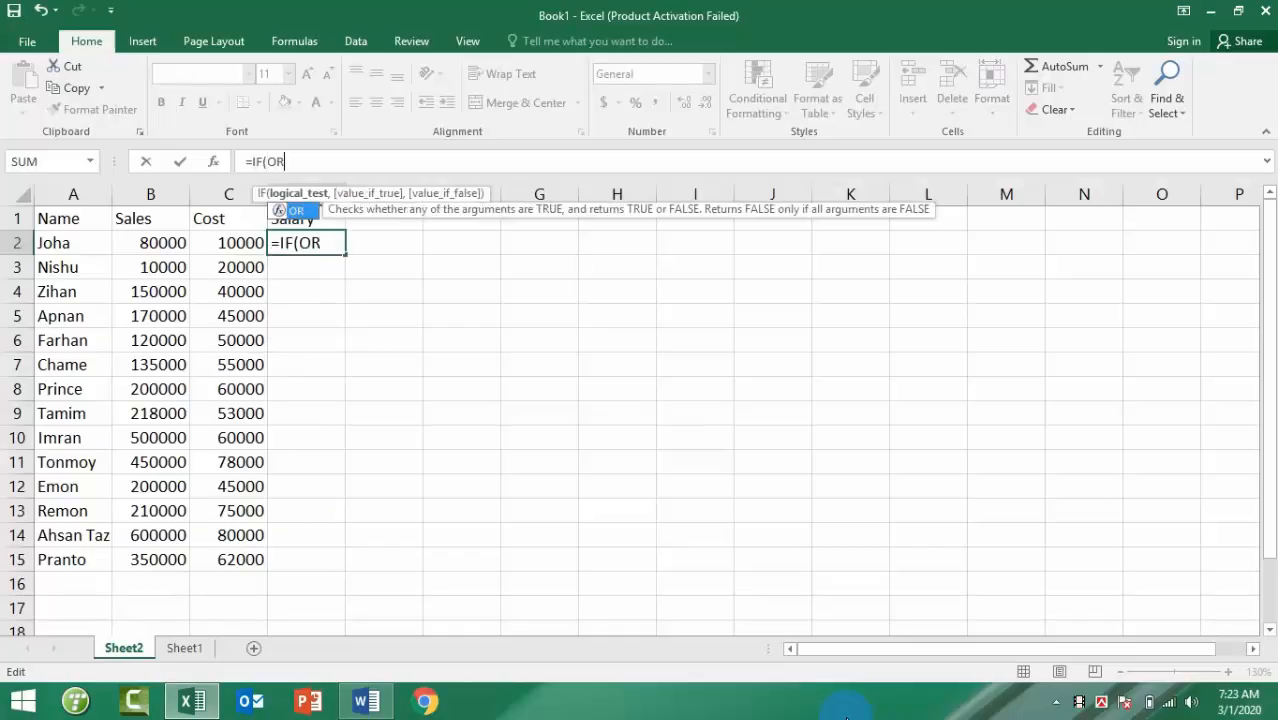
{"action": "type", "text": "("}
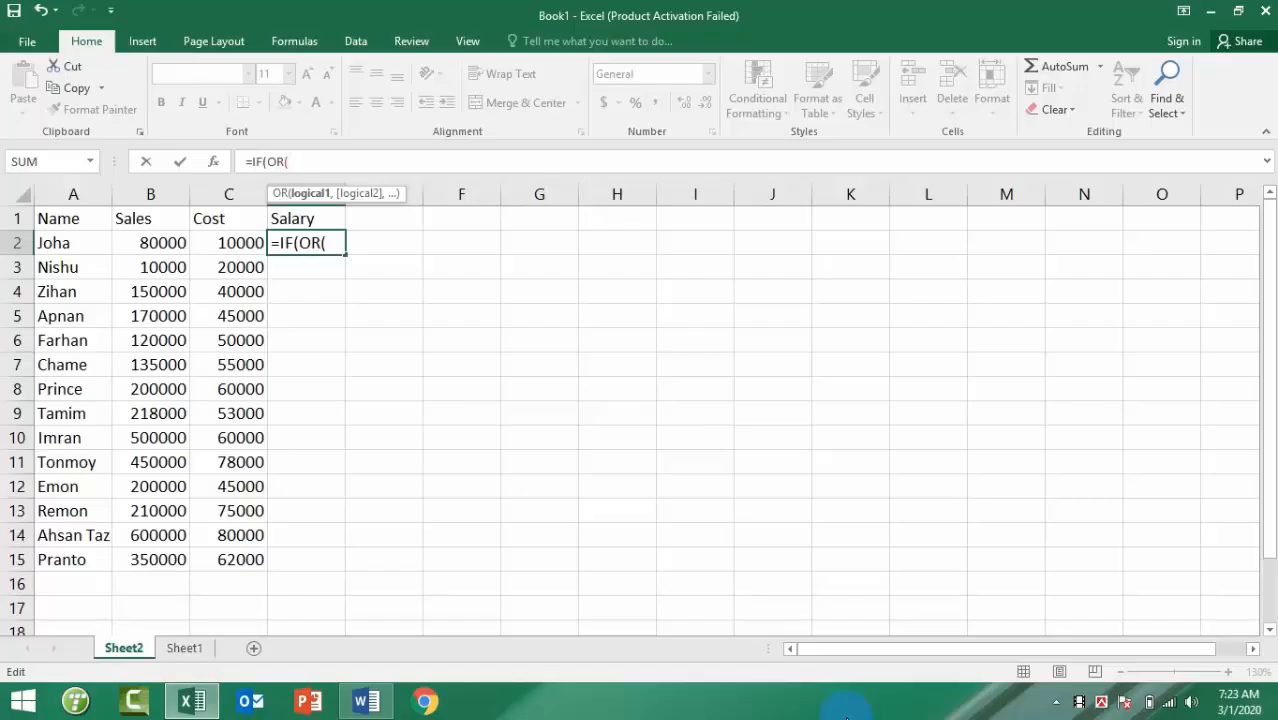
{"action": "type", "text": "B2-C2"}
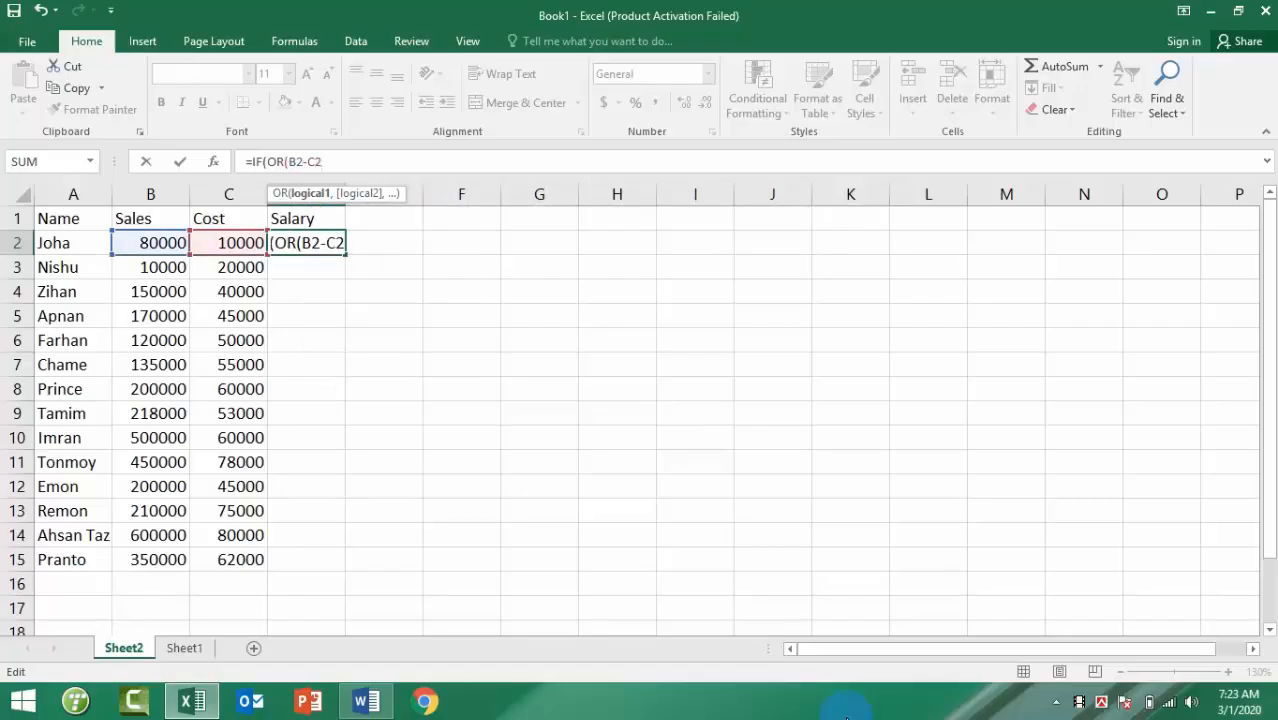
{"action": "type", "text": "<800"}
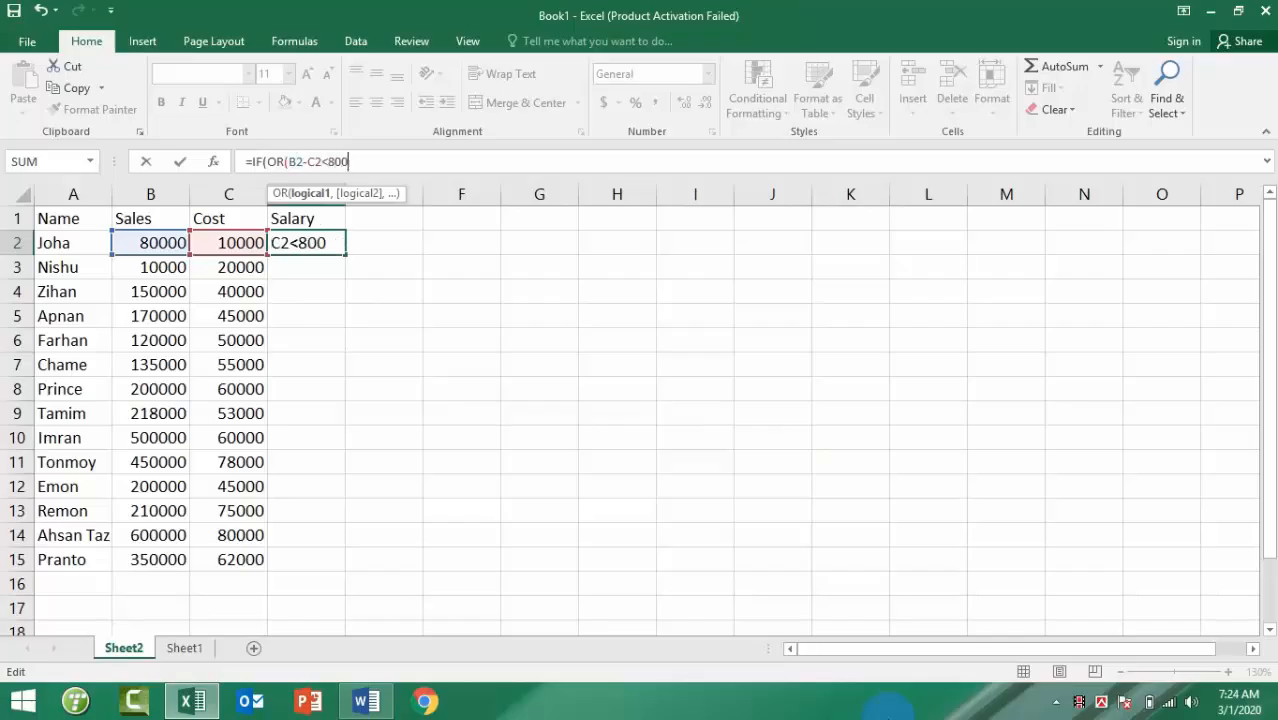
{"action": "type", "text": "00,"}
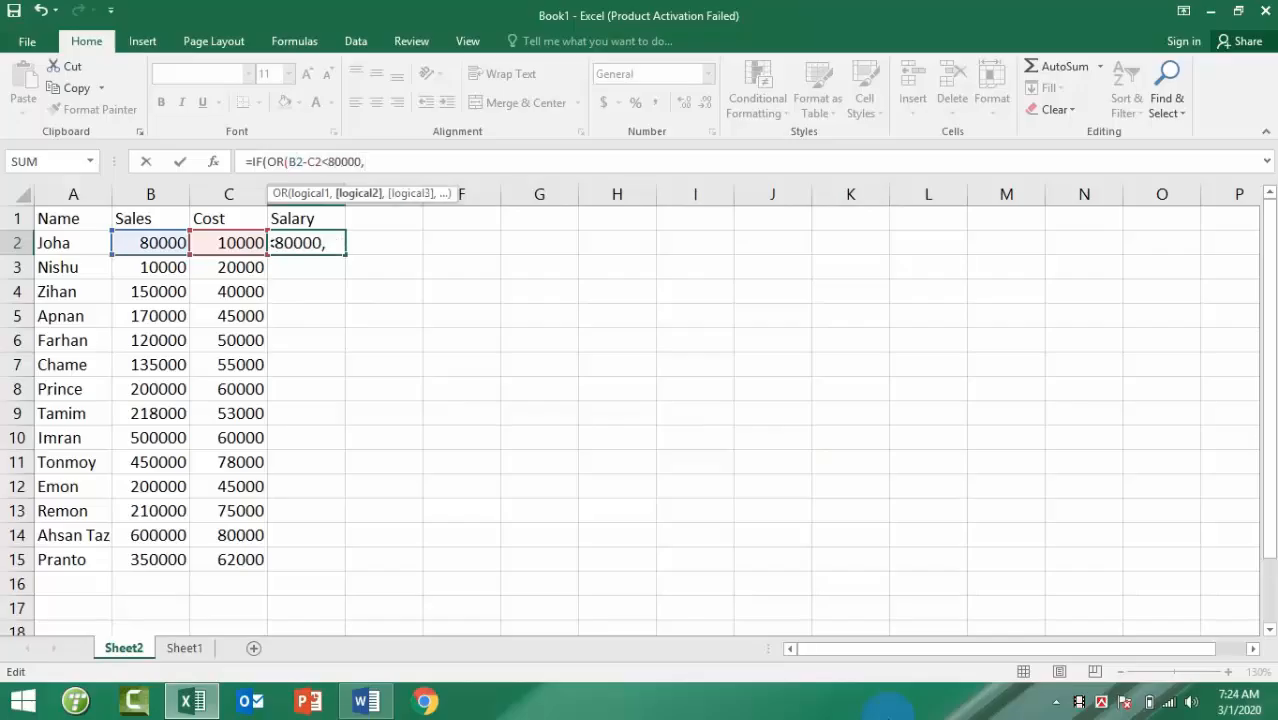
{"action": "type", "text": "B"}
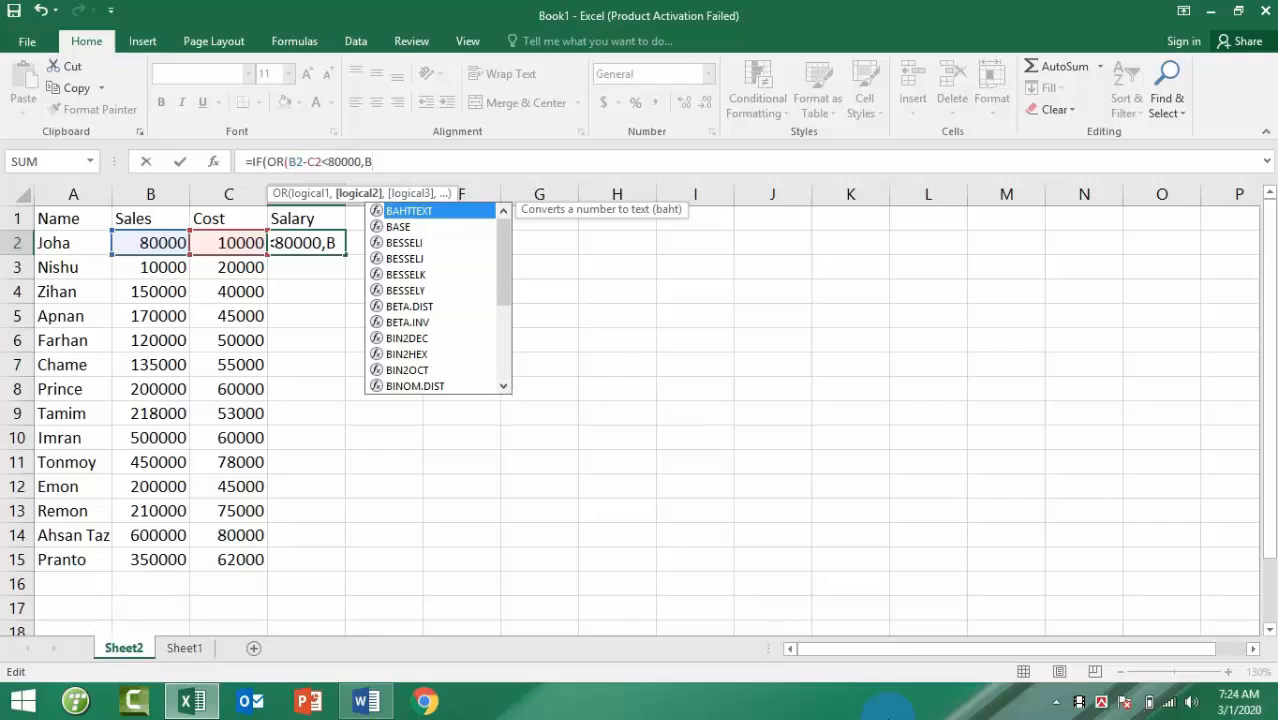
{"action": "type", "text": "2"}
{"action": "type", "text": "<"}
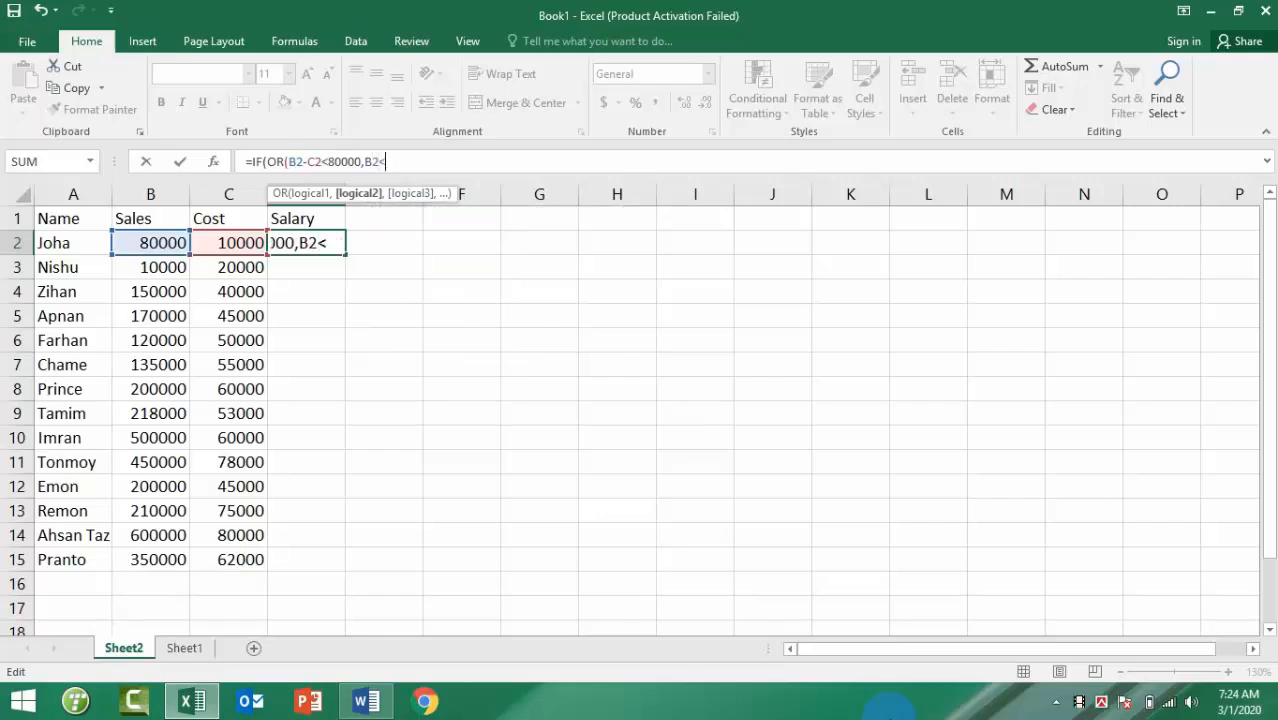
{"action": "type", "text": "100000"}
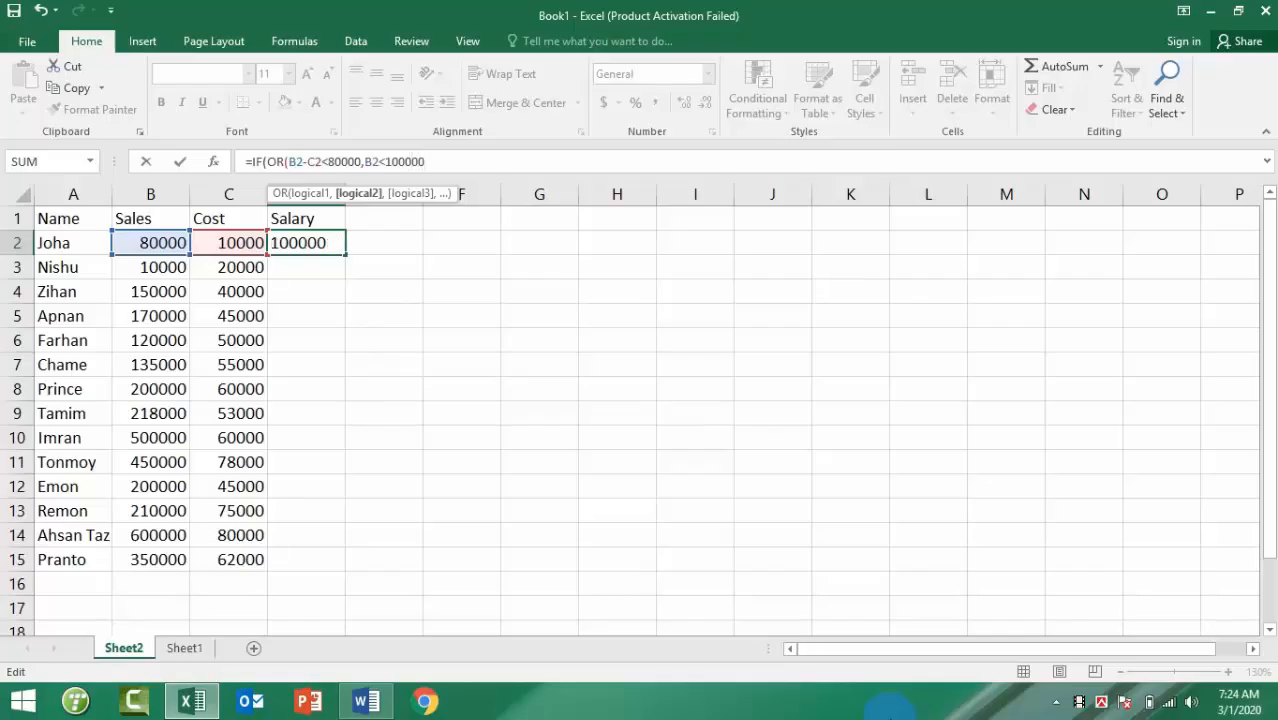
{"action": "type", "text": ")"}
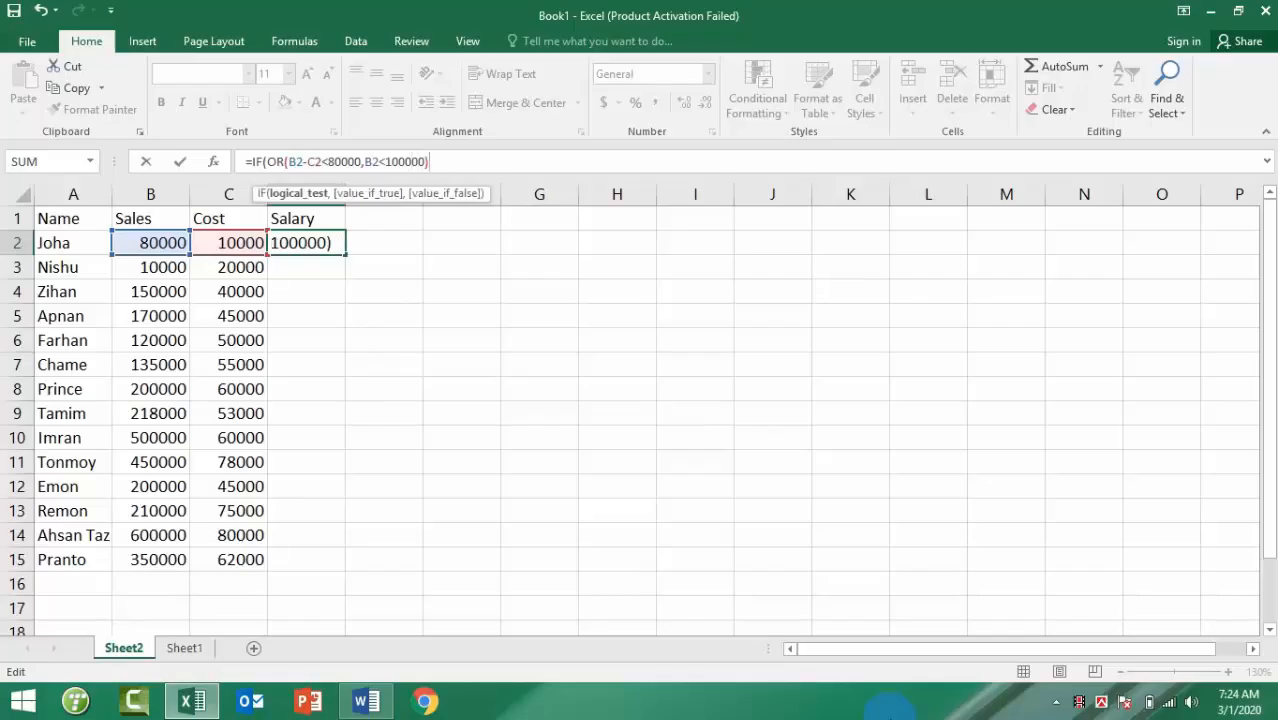
Add B2*0.1 as the true result and B2*0.11 as the false result, and submit the D2 formula
{"action": "type", "text": "B"}
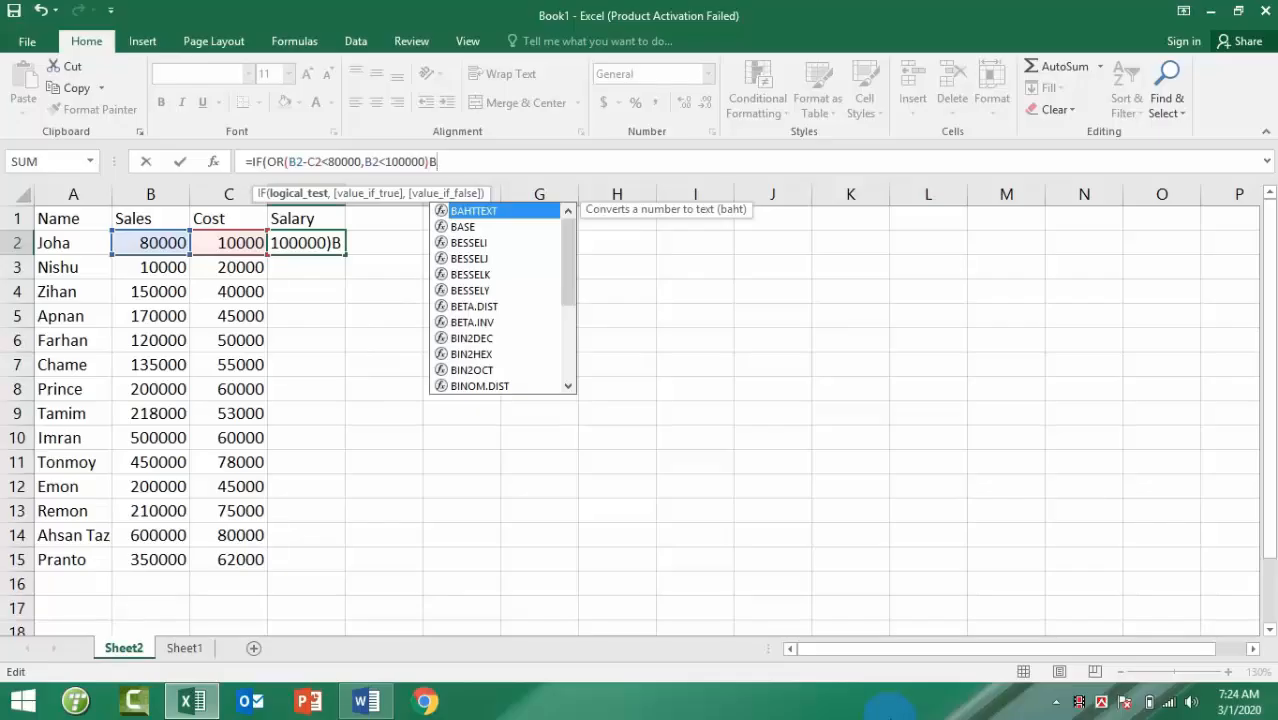
{"action": "type", "text": "2"}
{"action": "type", "text": "*."}
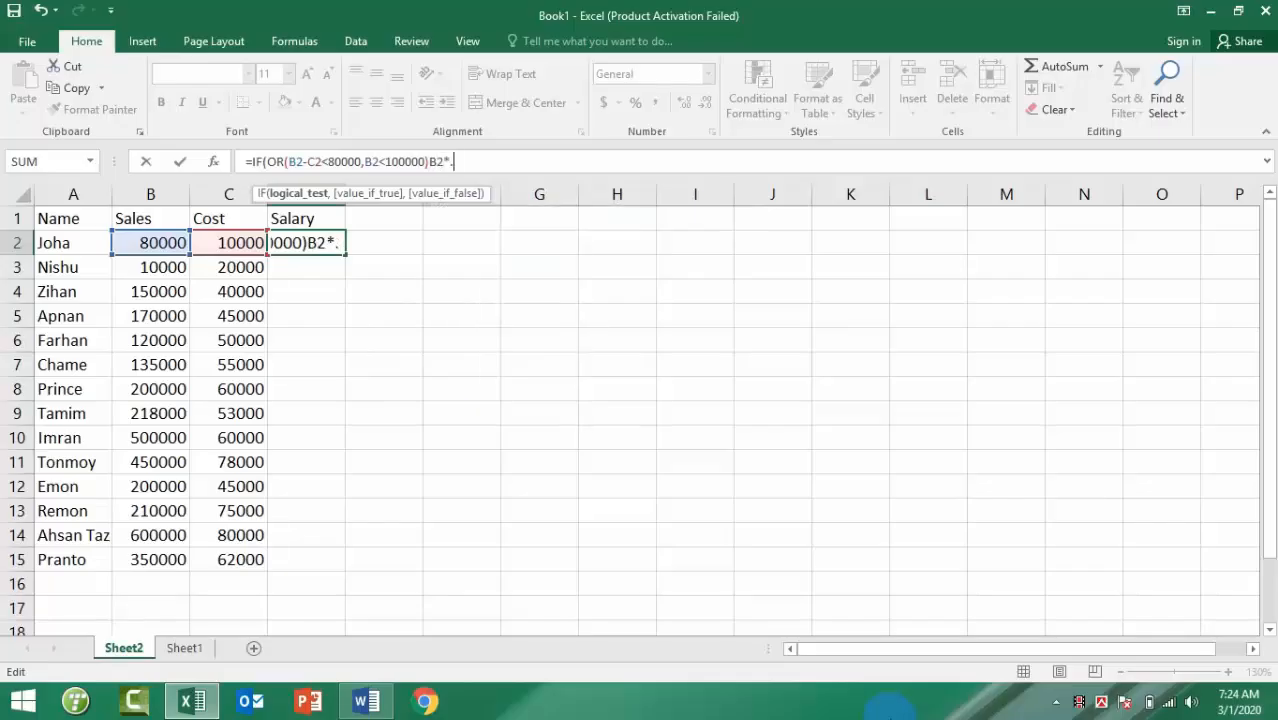
{"action": "type", "text": "10,"}
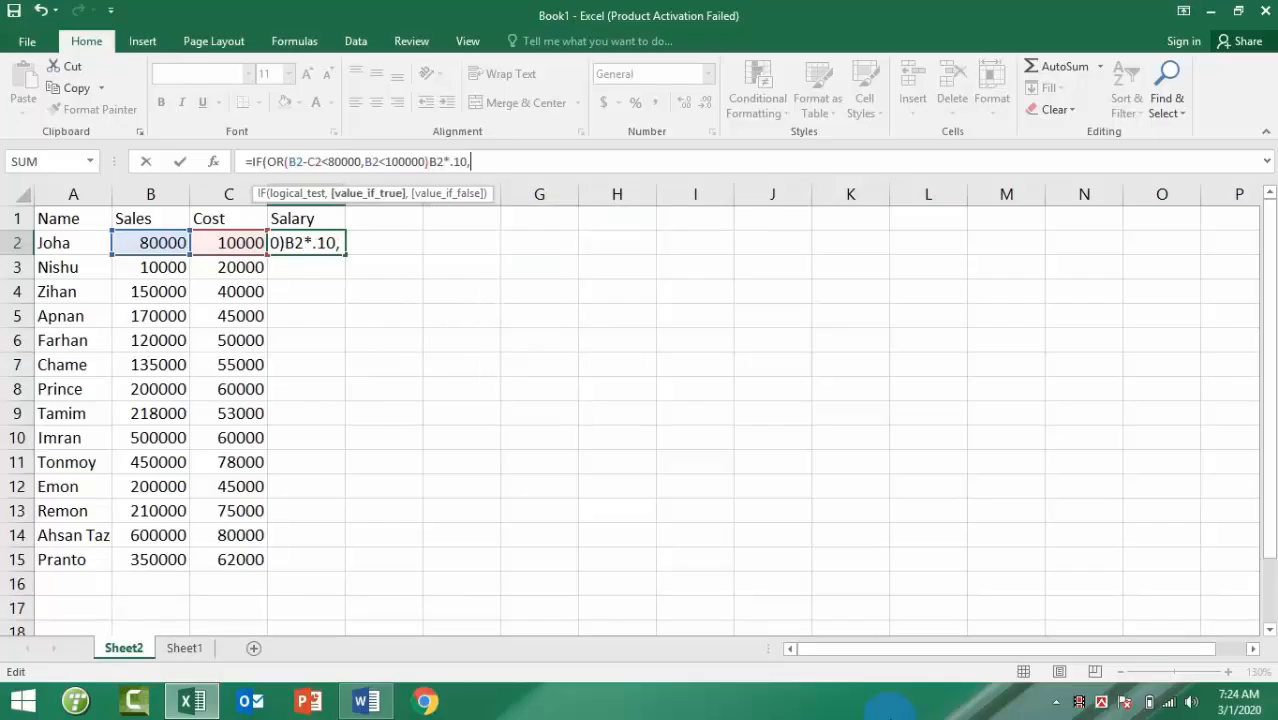
{"action": "type", "text": "B2*"}
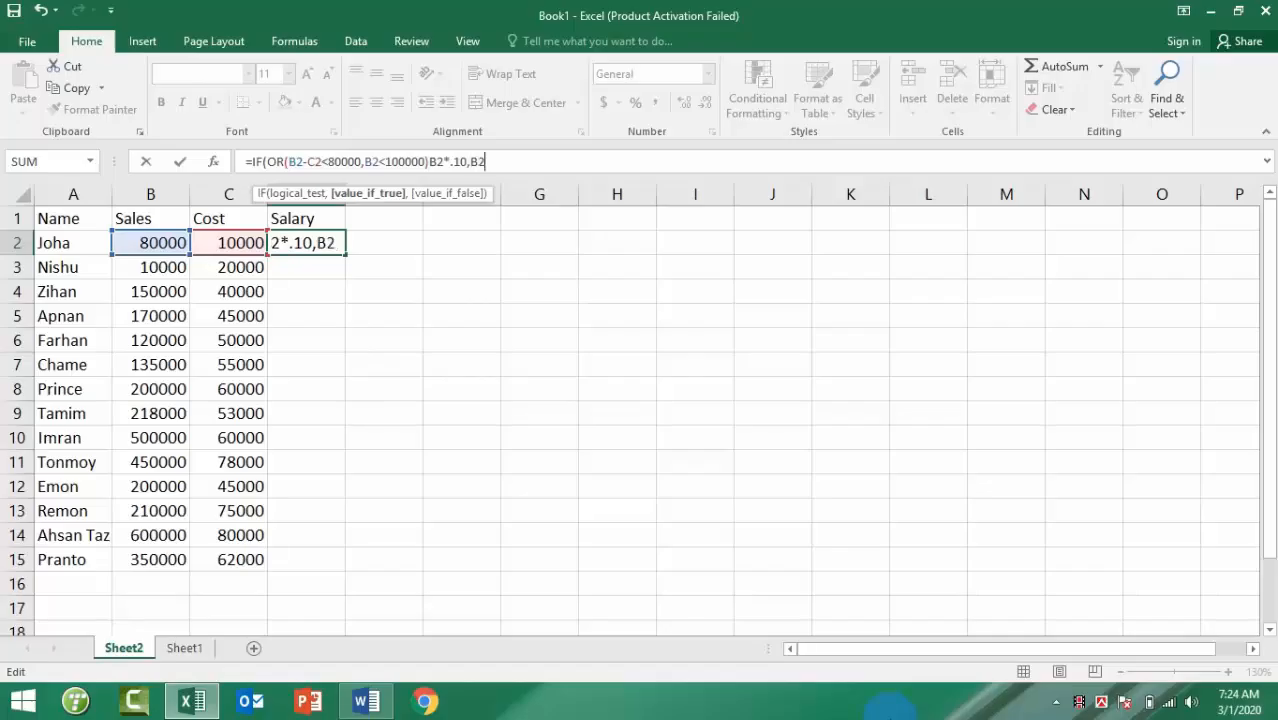
{"action": "type", "text": ".11)"}
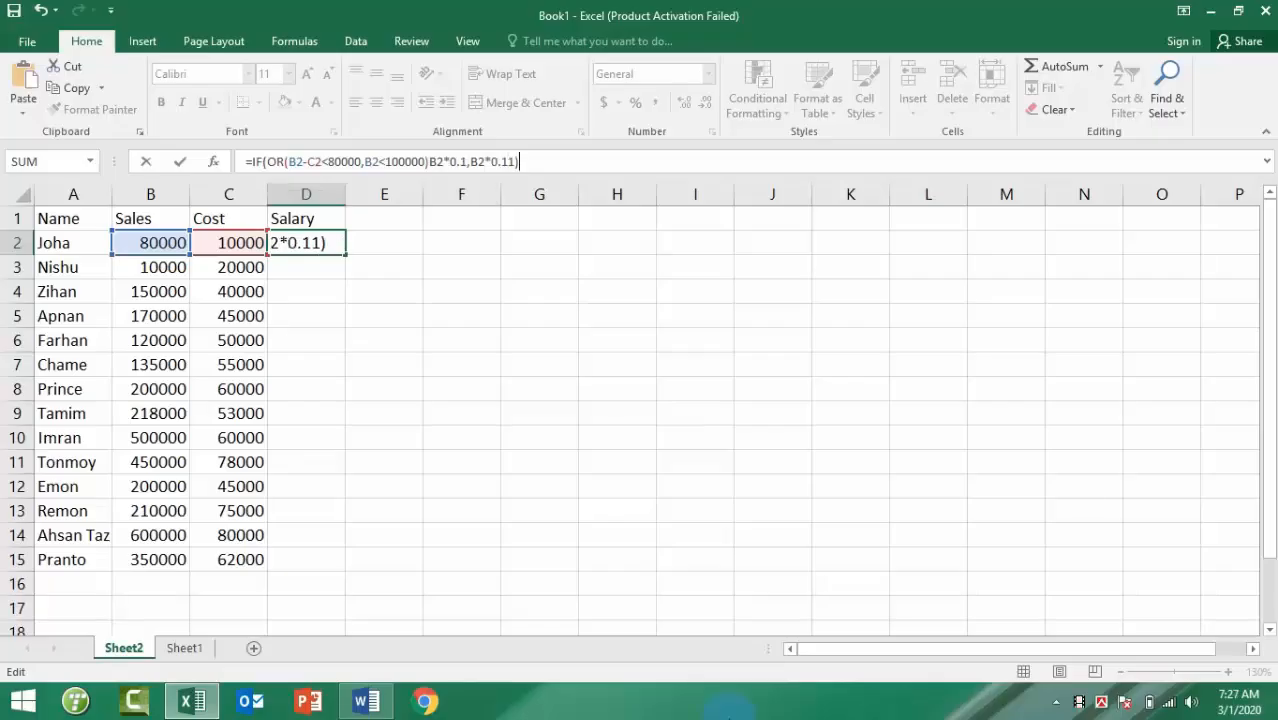
{"action": "key", "text": "Return"}
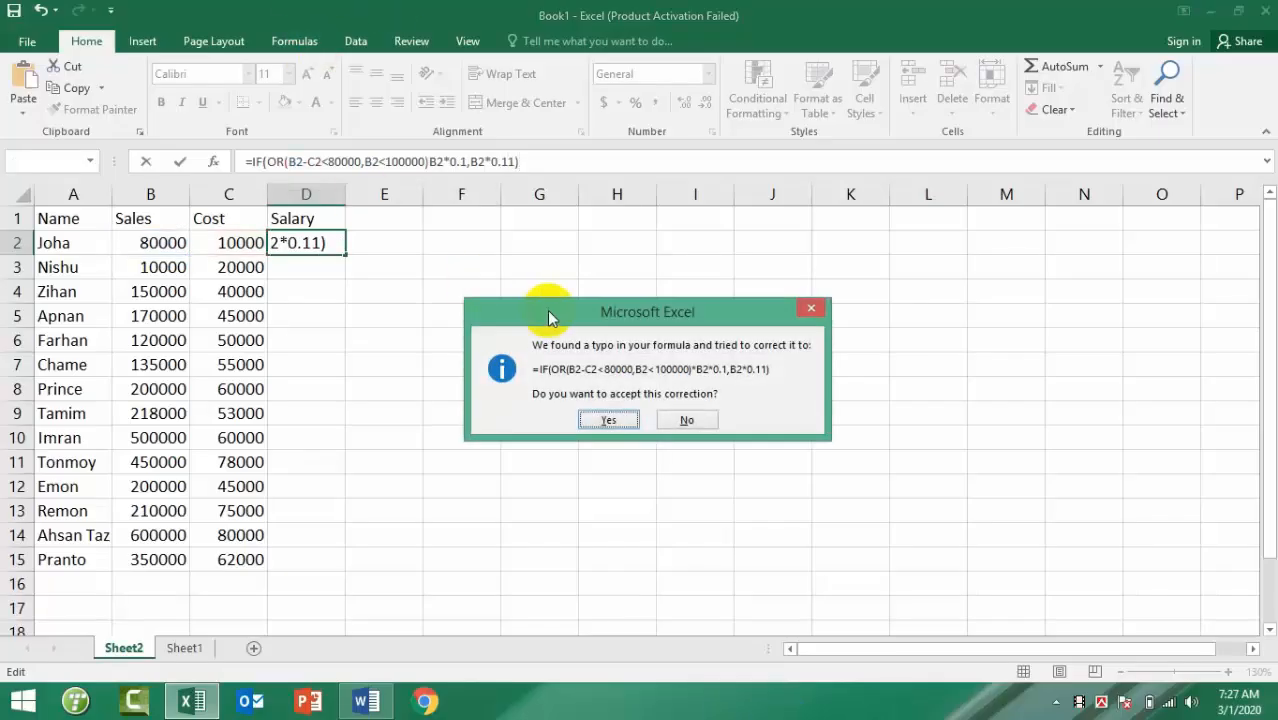
Reject the proposed formula correction, insert the missing comma between the OR condition and B2*0.1, and enter the D2 formula
{"action": "left_click_drag", "start_coordinate": [548, 313], "coordinate": [527, 201]}
{"action": "left_click_drag", "start_coordinate": [520, 207], "coordinate": [537, 235]}
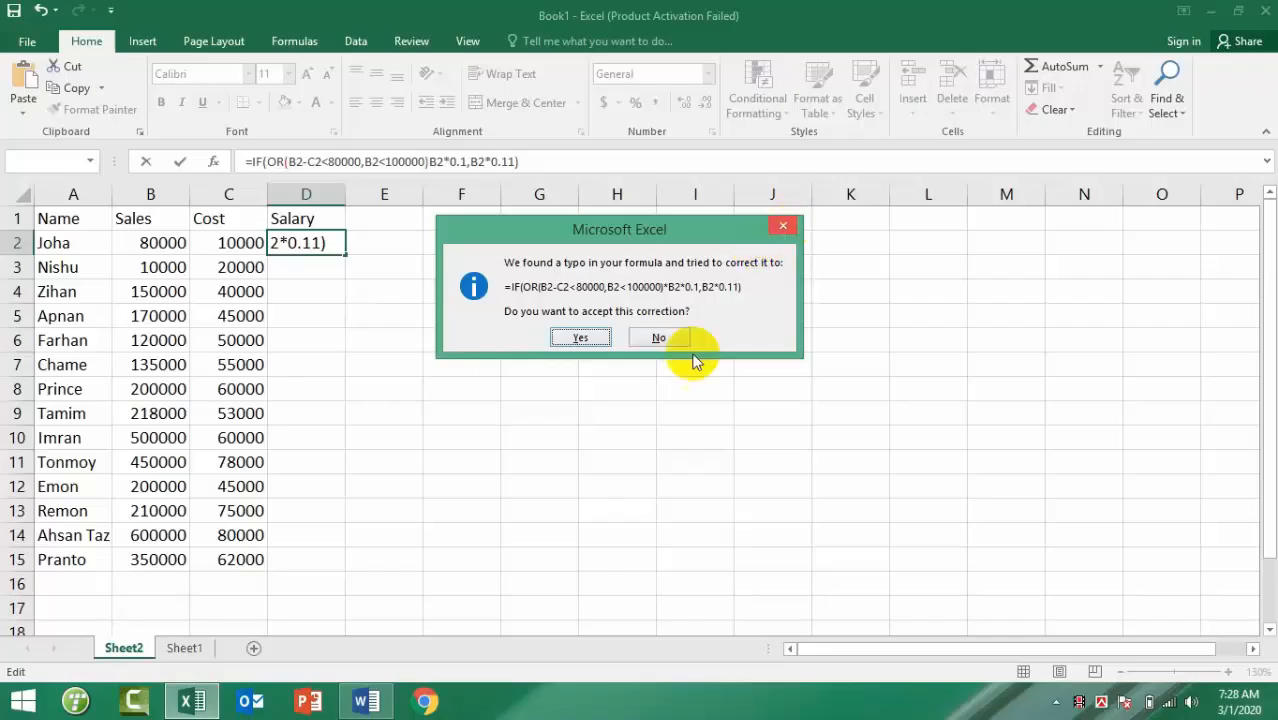
{"action": "left_click", "coordinate": [658, 342]}
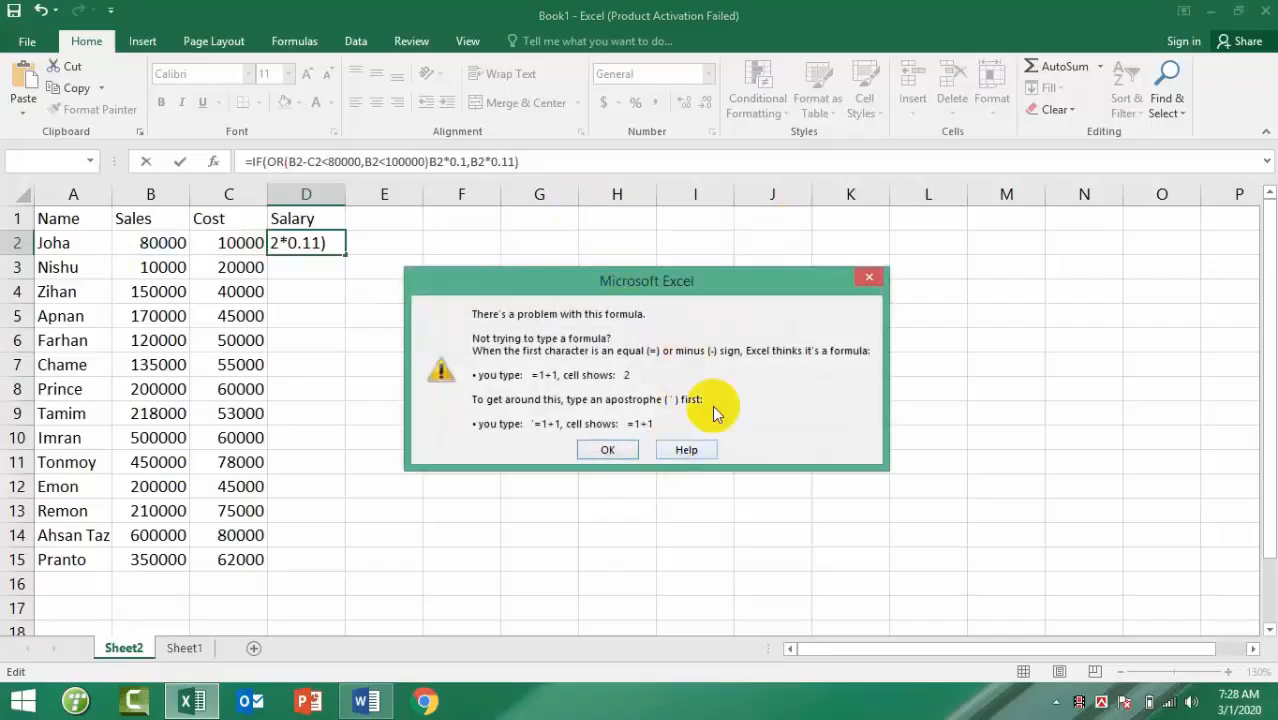
{"action": "left_click", "coordinate": [863, 273]}
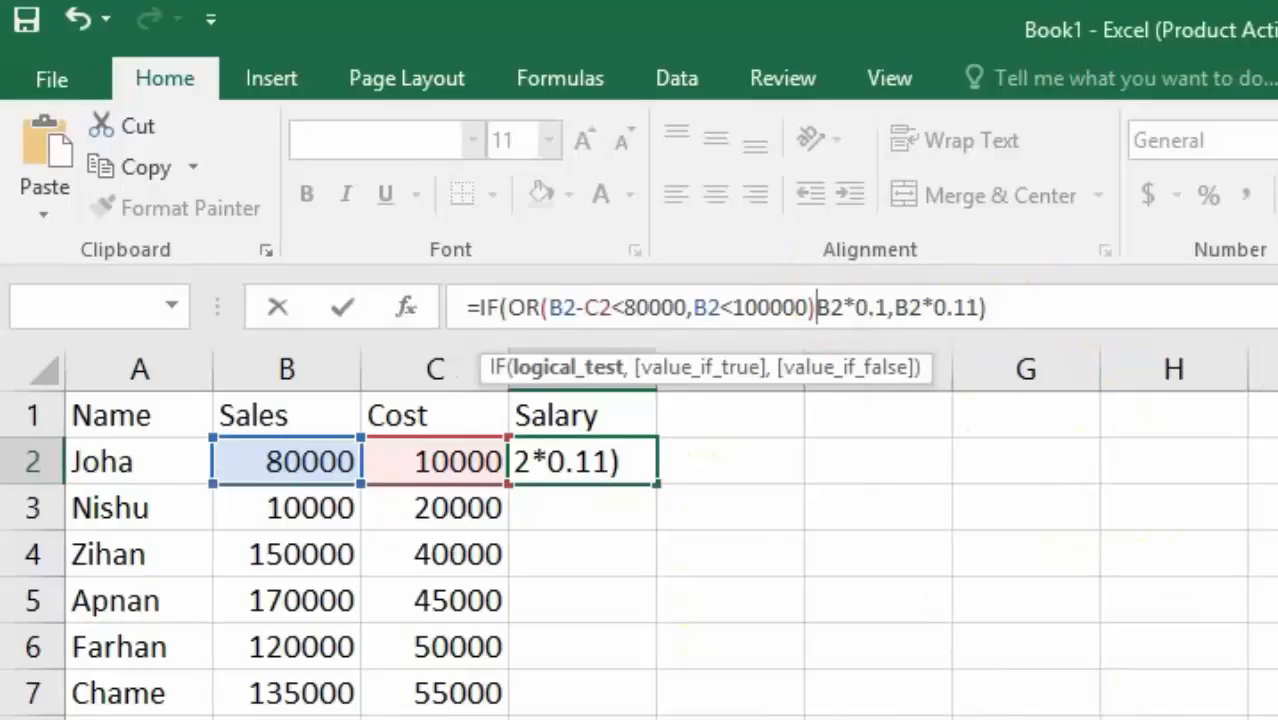
{"action": "type", "text": ","}
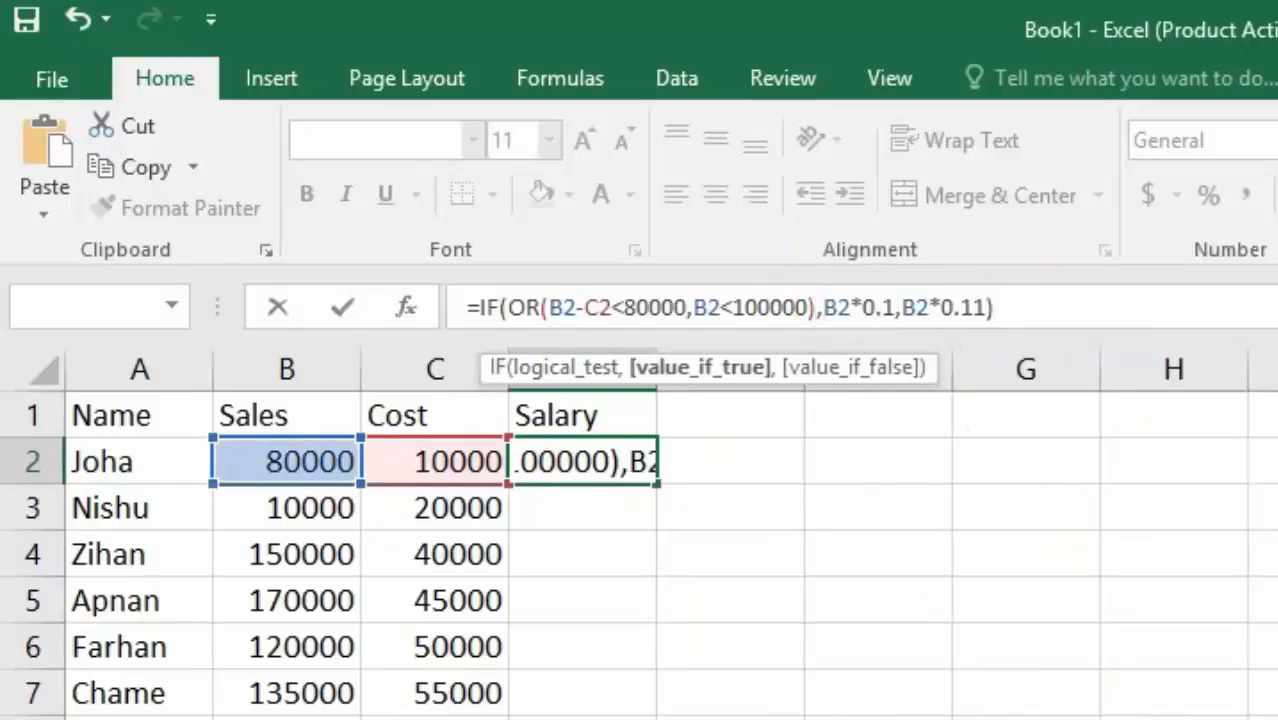
{"action": "left_click", "coordinate": [1064, 298]}
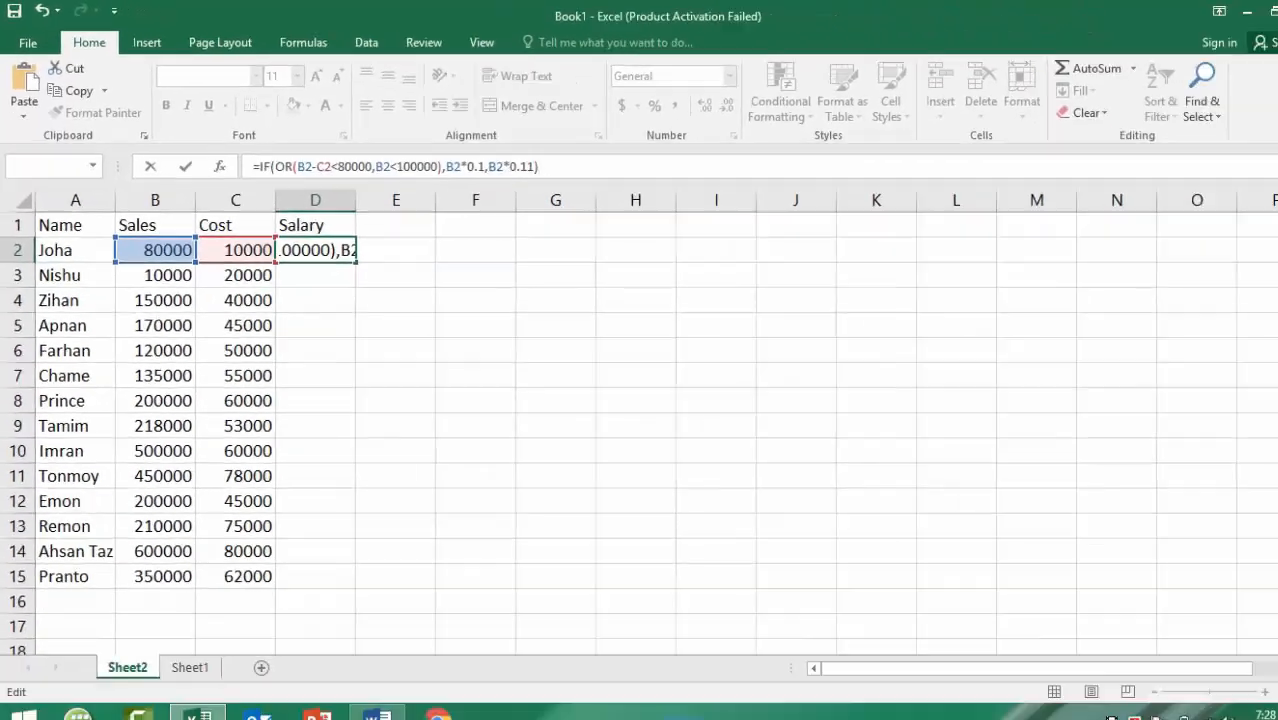
{"action": "key", "text": "Return"}
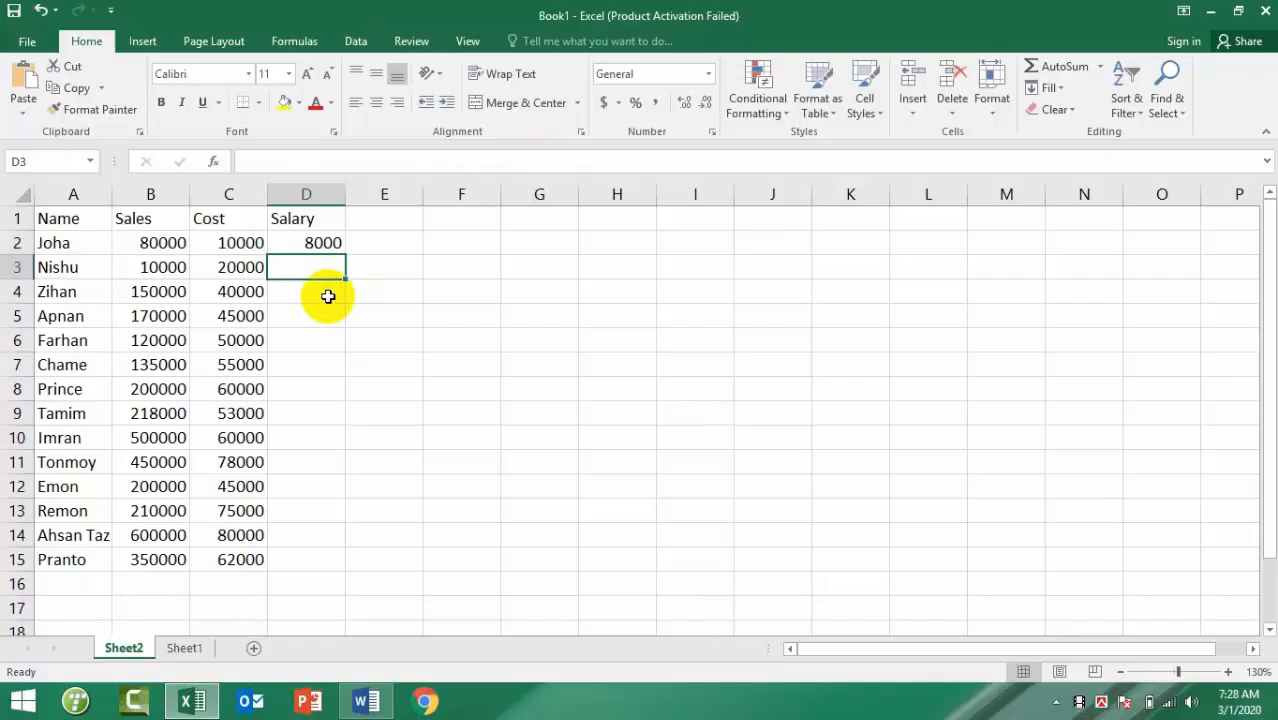
Fill the salary formula from D2 down to D15
{"action": "left_click", "coordinate": [292, 243]}
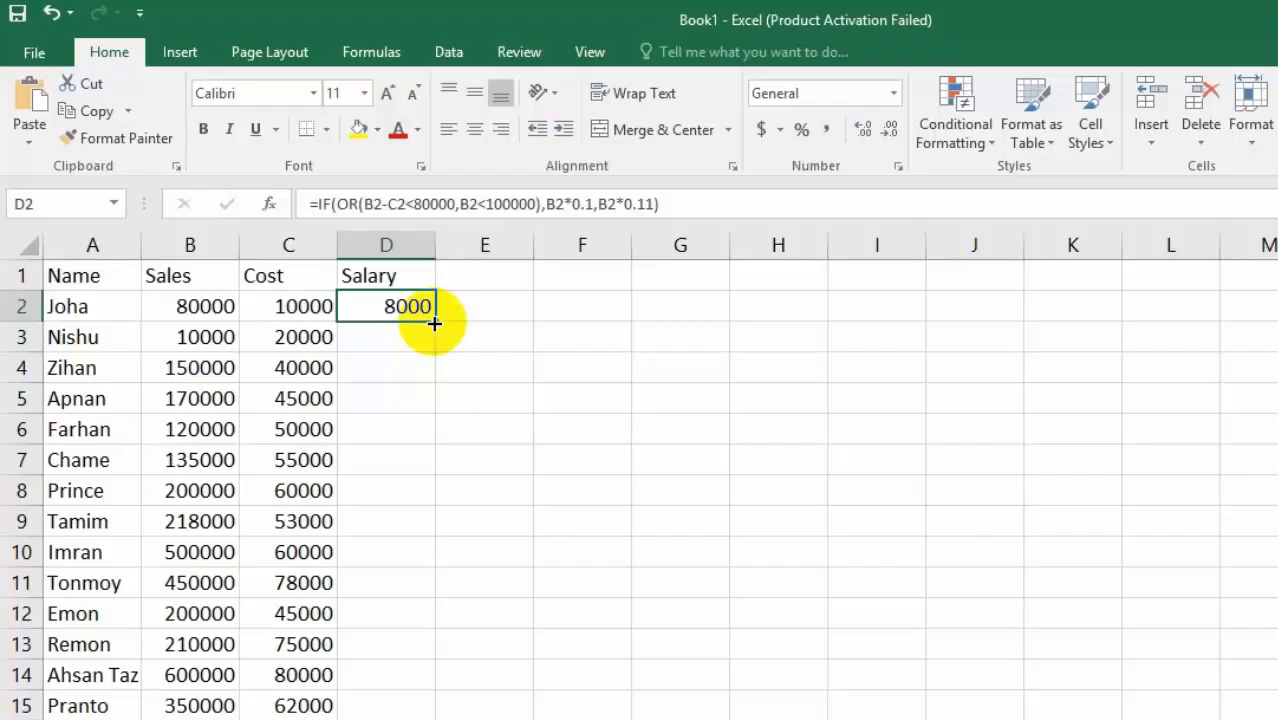
{"action": "left_click_drag", "start_coordinate": [434, 323], "coordinate": [420, 706]}
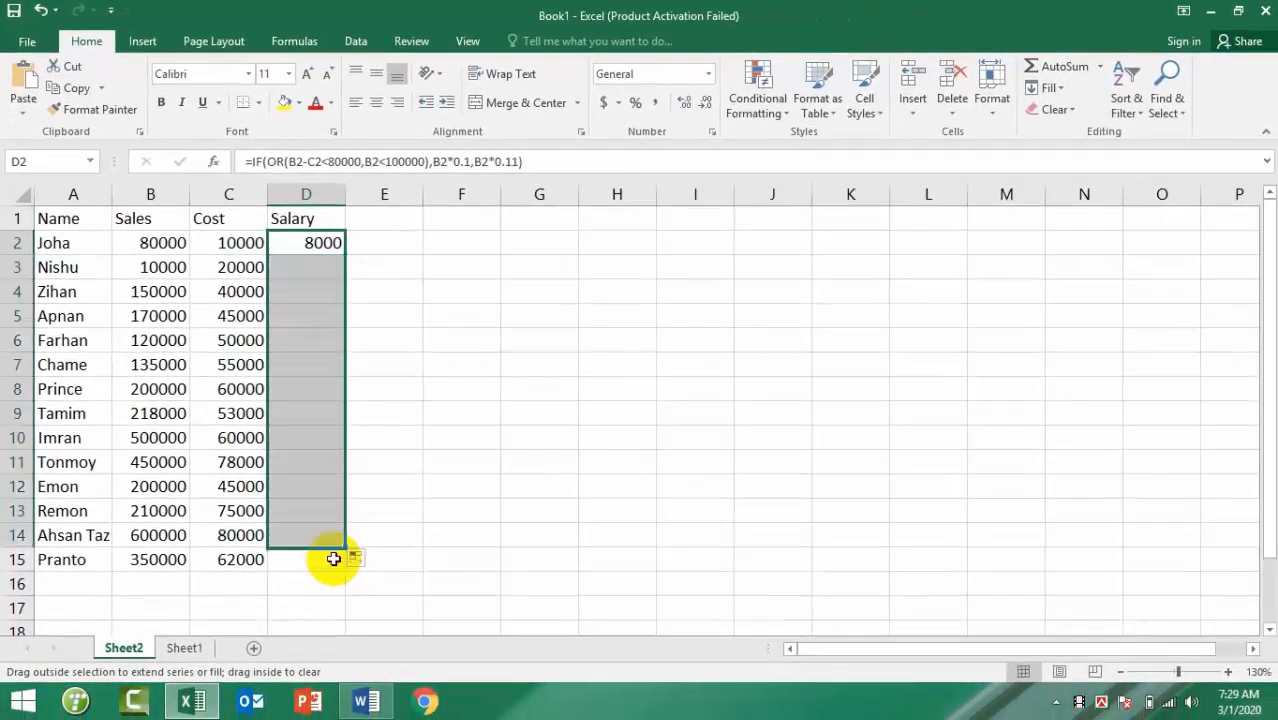
{"action": "left_click_drag", "start_coordinate": [333, 559], "coordinate": [348, 562]}
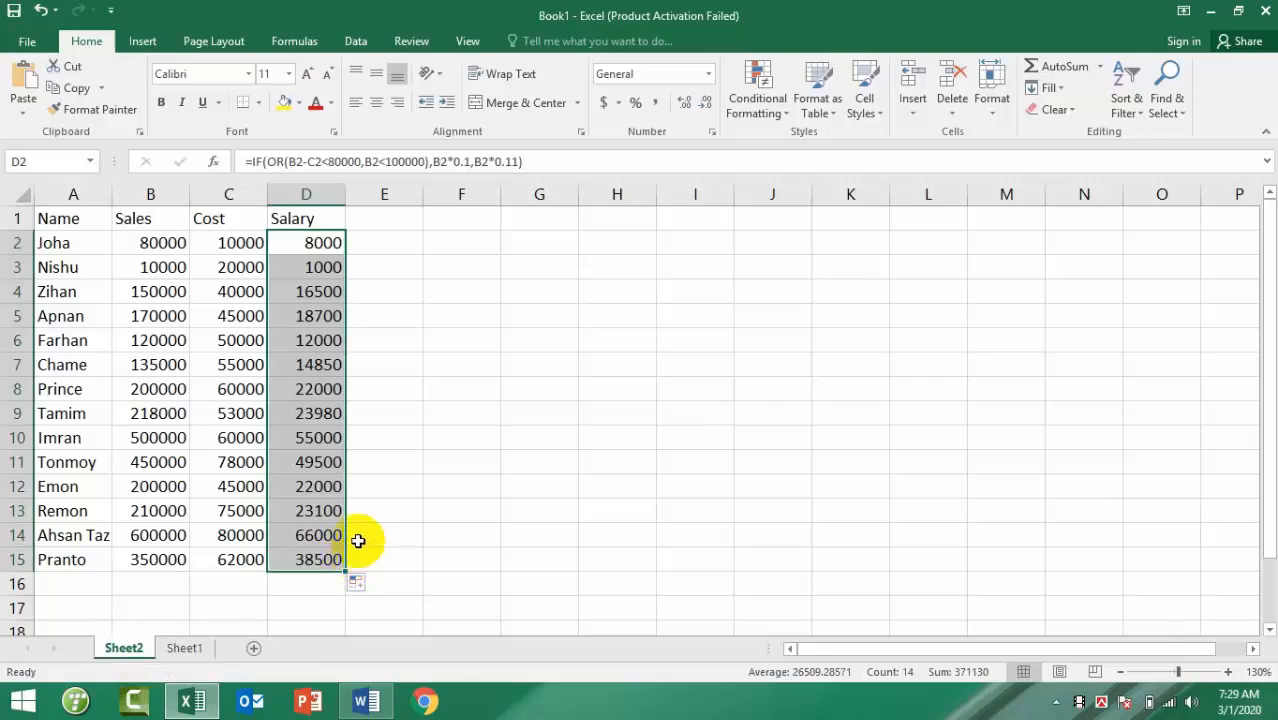